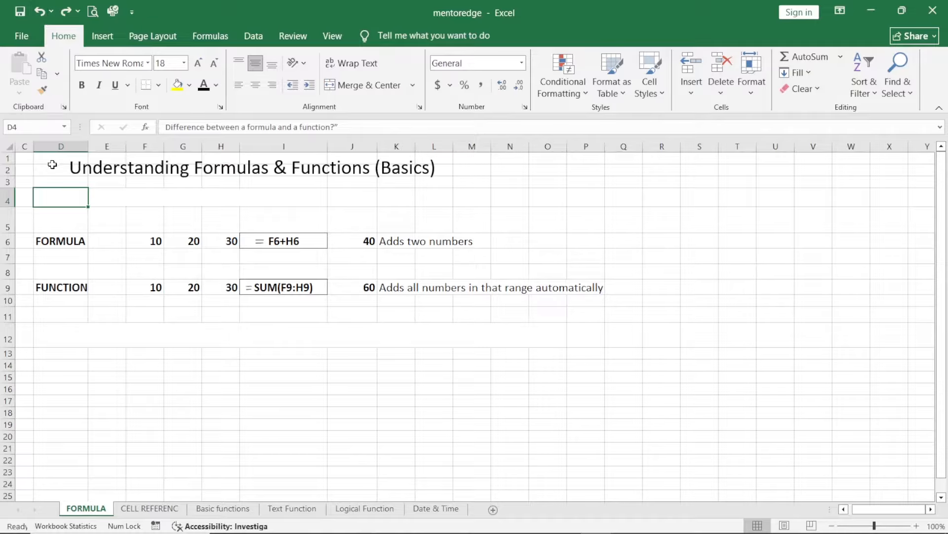
# Step: Set the question text in D4 to black and review the formula example in row 6
pyautogui.click(200, 92)
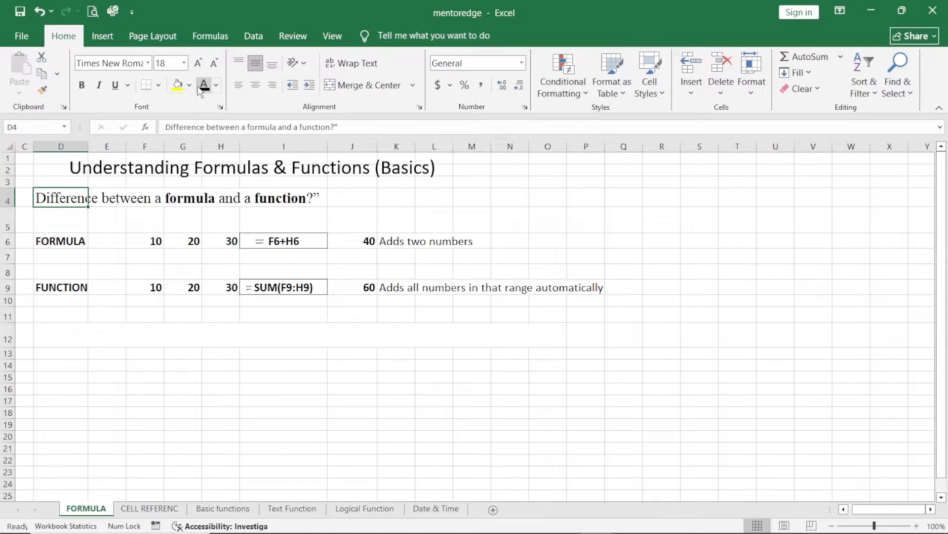
pyautogui.click(54, 242)
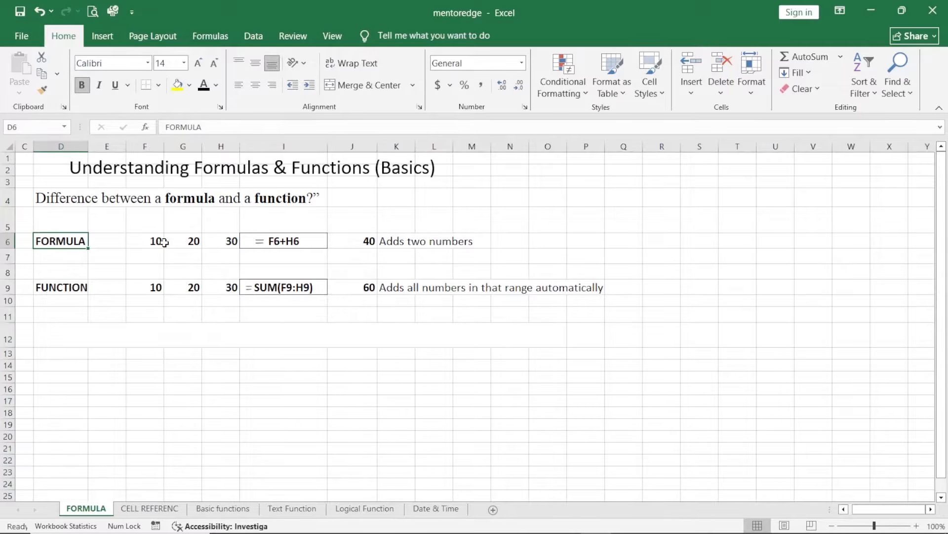
pyautogui.click(314, 240)
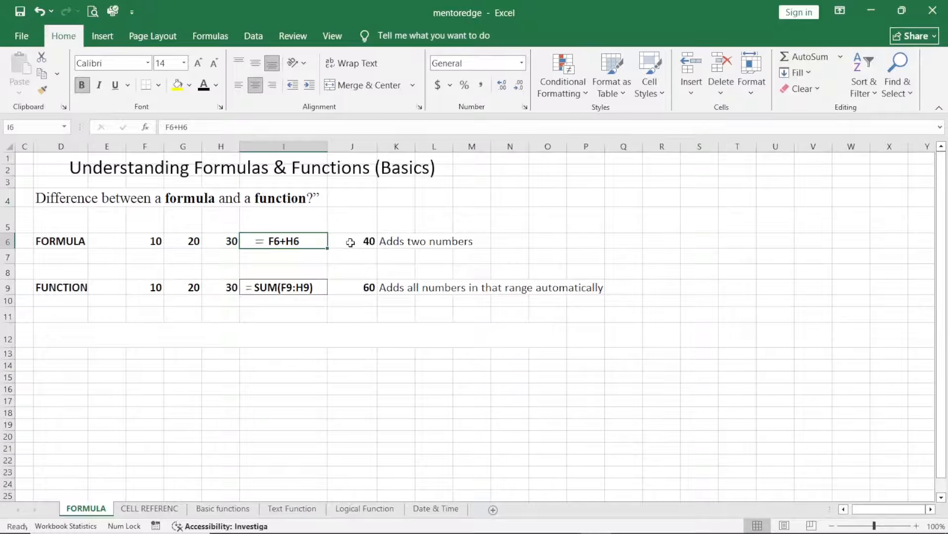
pyautogui.click(400, 238)
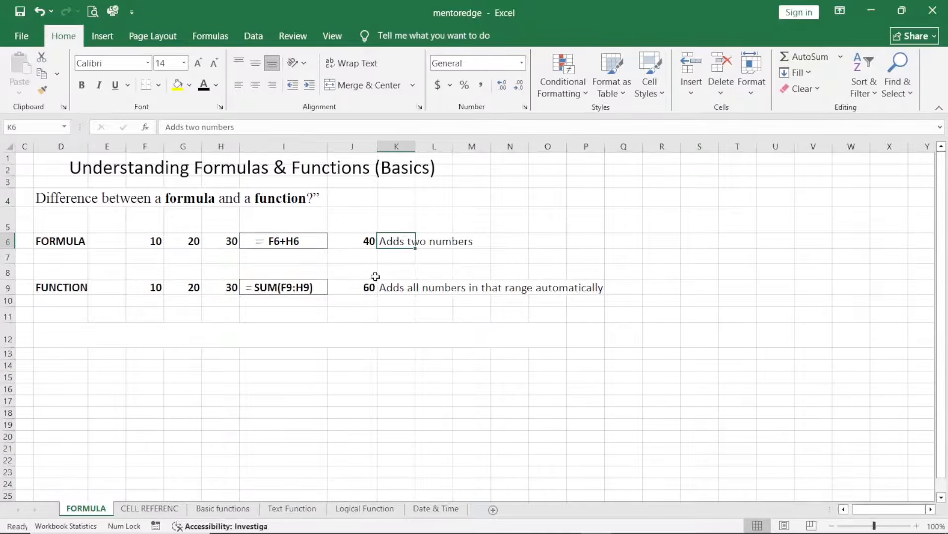
# Step: Review the function example in row 9 and set the explanatory text in D12 to black
pyautogui.click(67, 288)
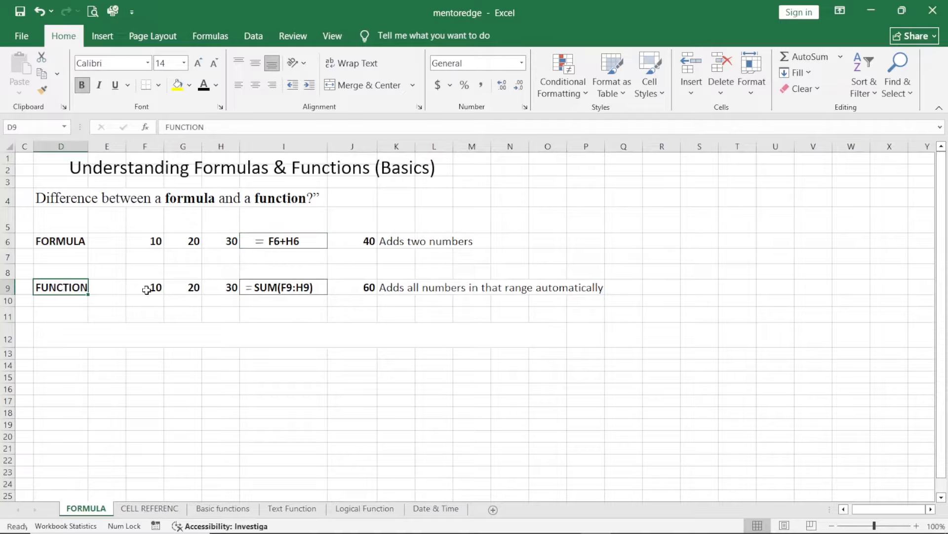
pyautogui.click(252, 285)
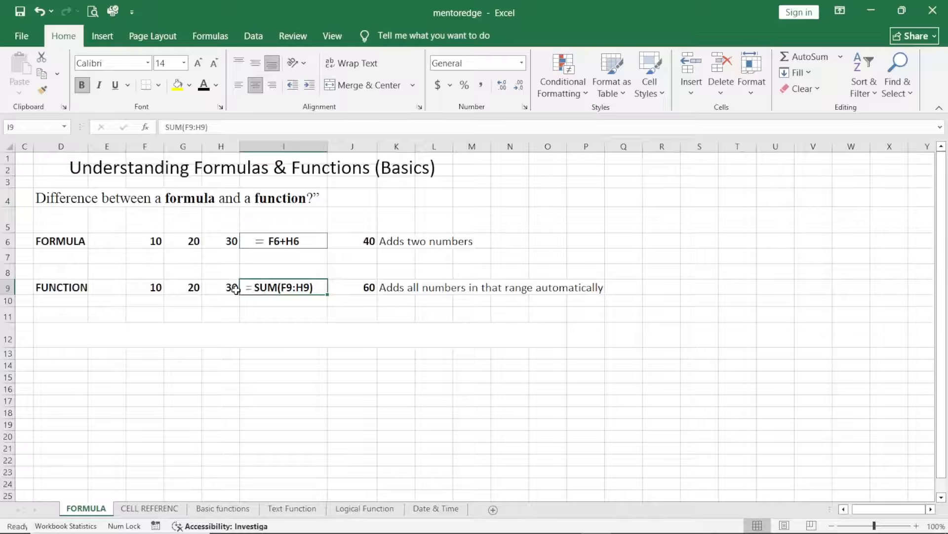
pyautogui.click(353, 286)
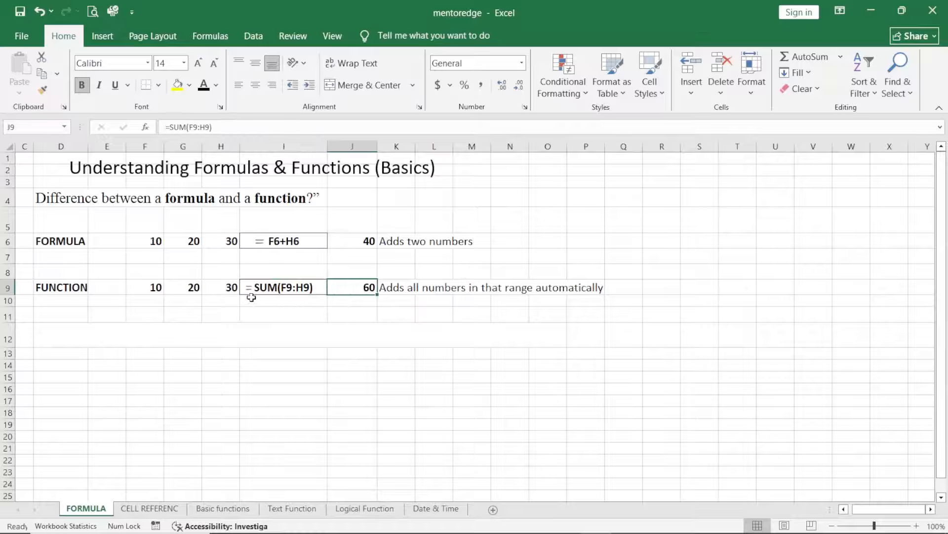
pyautogui.click(55, 333)
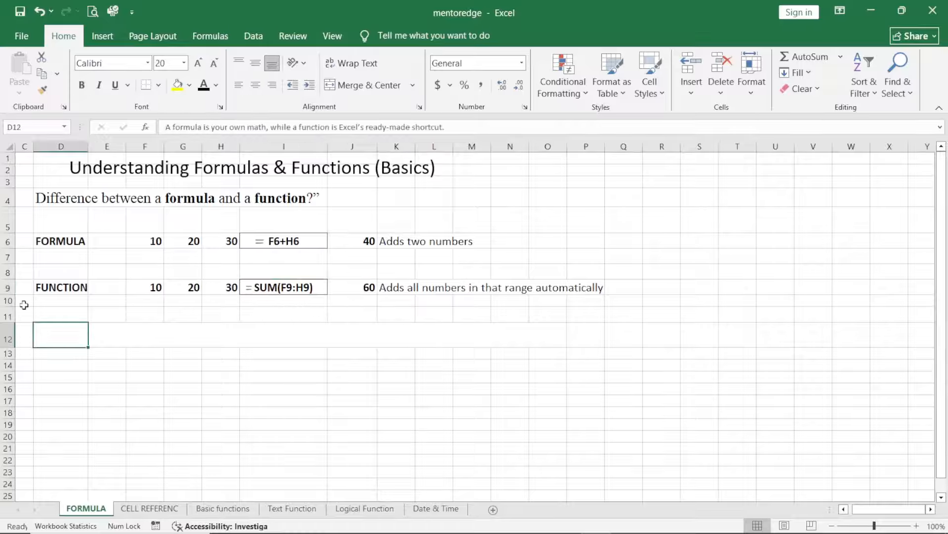
pyautogui.click(202, 85)
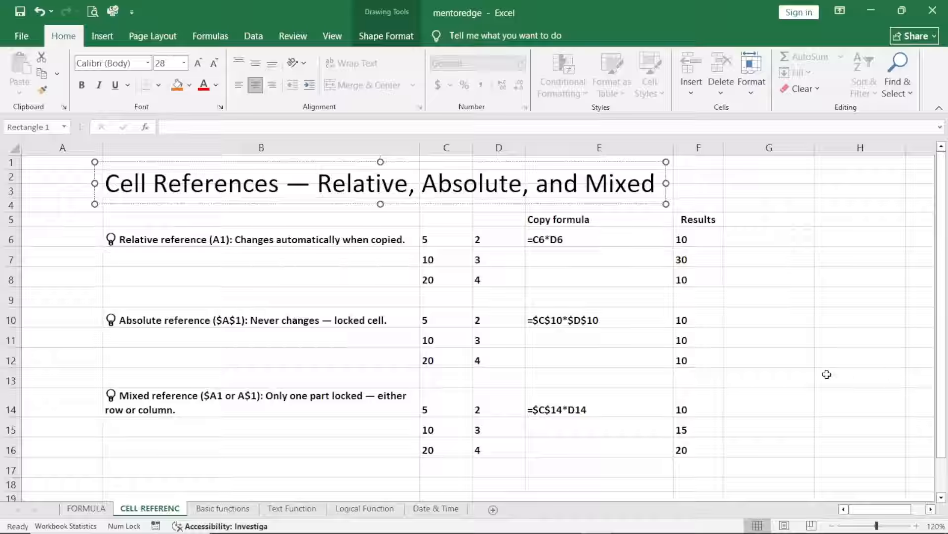
# Step: Fill the relative-reference formula =C6*D6 from E6 down through E8
pyautogui.moveTo(343, 189); pyautogui.dragTo(655, 187)
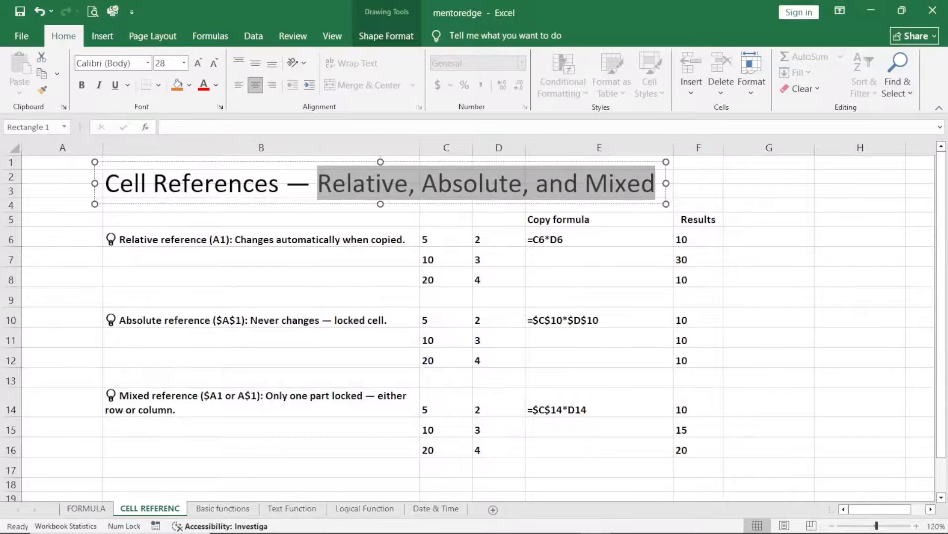
pyautogui.click(168, 239)
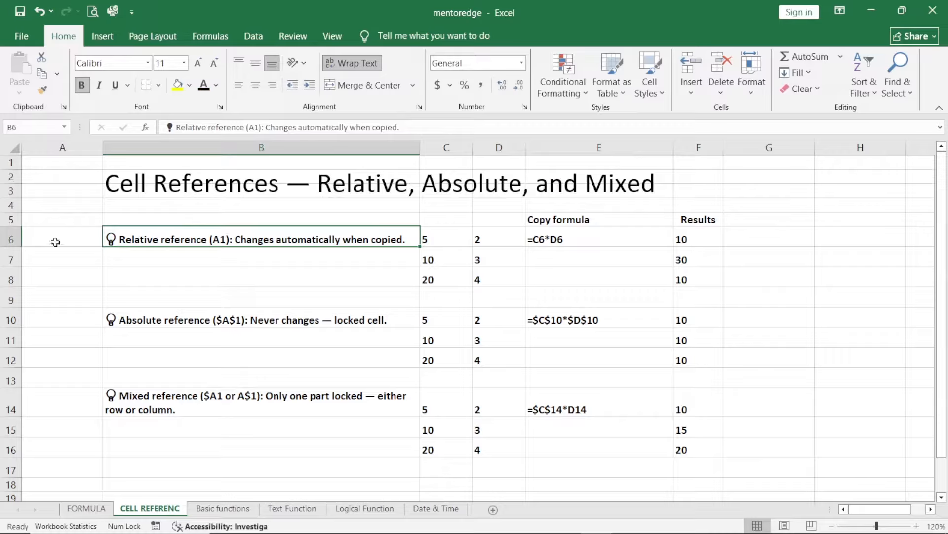
pyautogui.doubleClick(640, 241)
pyautogui.moveTo(673, 246); pyautogui.dragTo(671, 267)
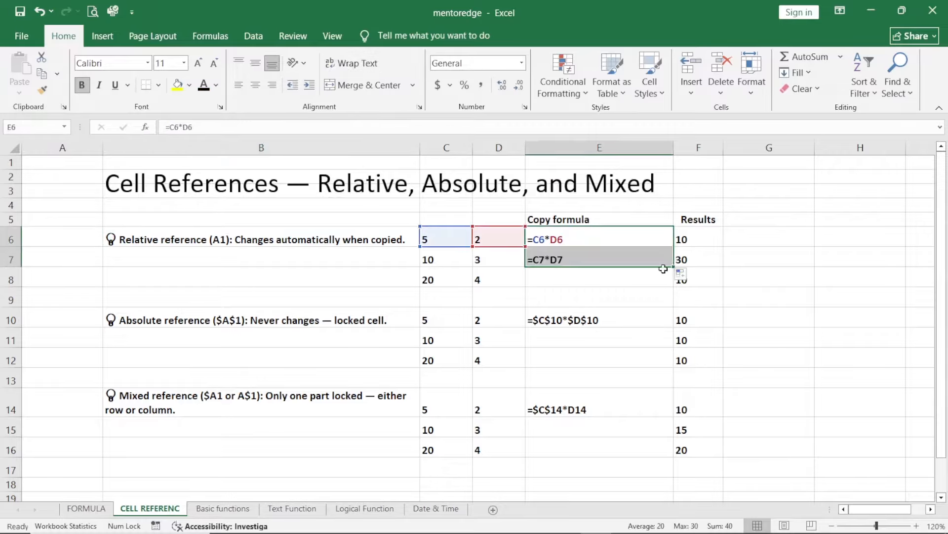
pyautogui.click(649, 259)
pyautogui.moveTo(673, 267); pyautogui.dragTo(670, 279)
pyautogui.click(621, 282)
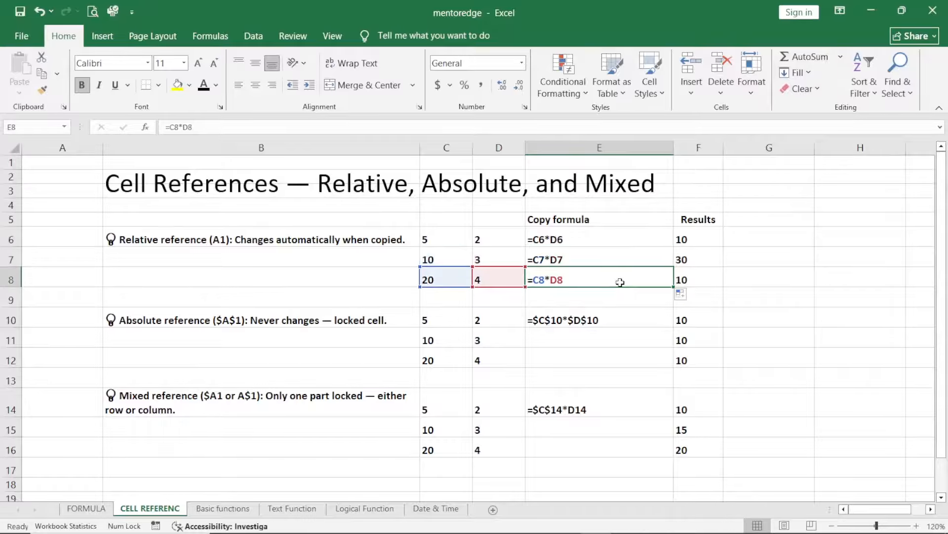
# Step: Check the relative-reference results in F6:F8 against the cells referenced by the formulas in E6:E8
pyautogui.click(708, 240)
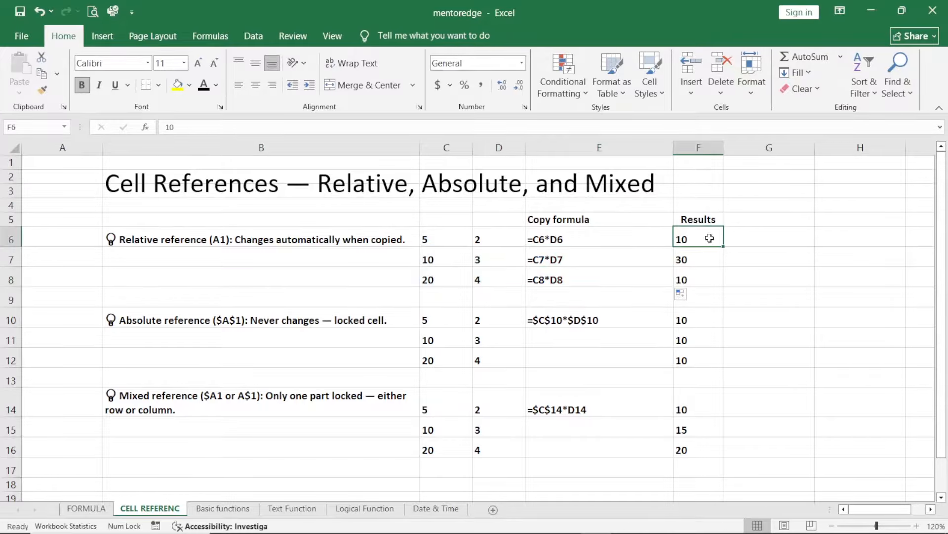
pyautogui.click(707, 264)
pyautogui.click(702, 280)
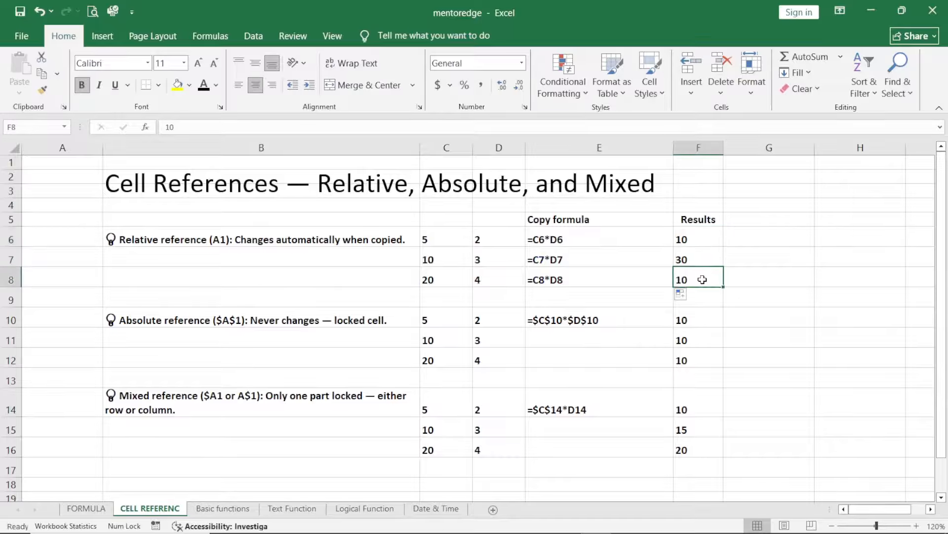
pyautogui.doubleClick(587, 240)
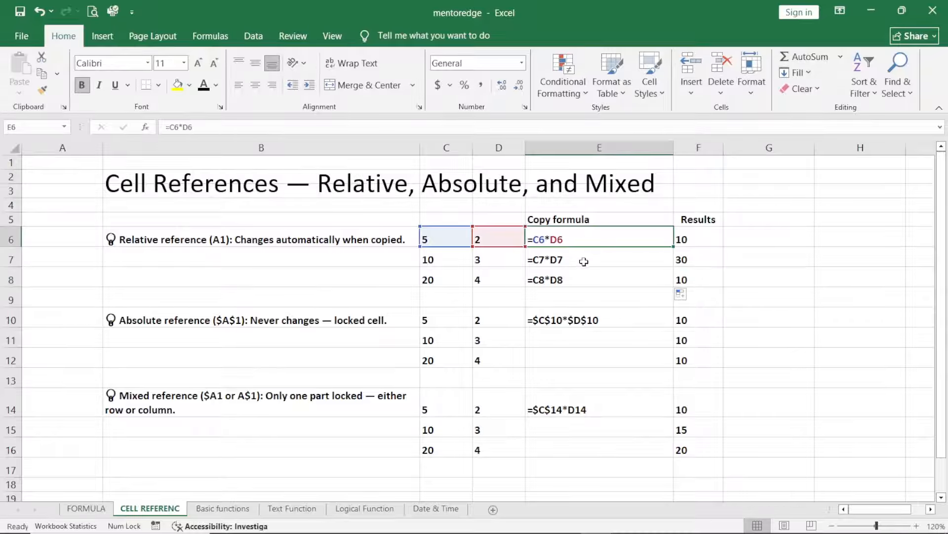
pyautogui.doubleClick(584, 260)
pyautogui.doubleClick(592, 278)
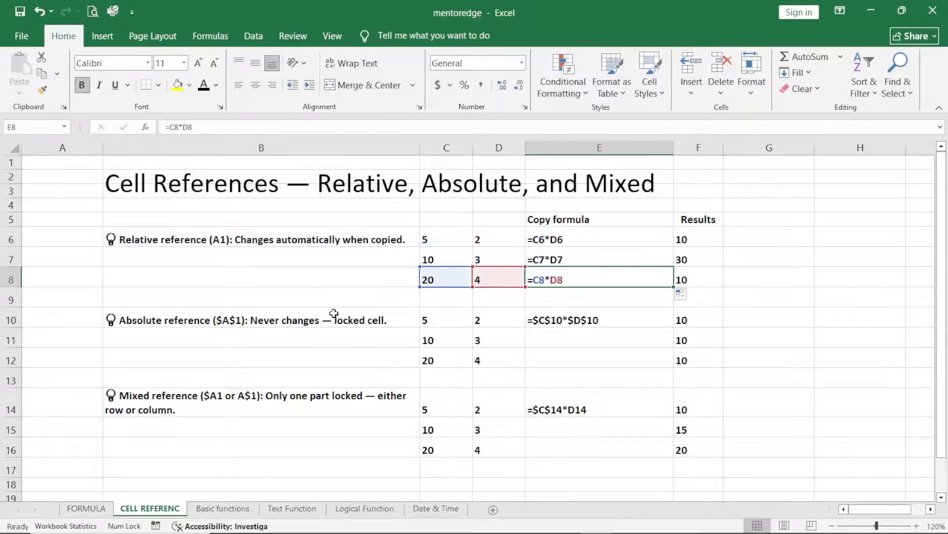
# Step: Fill the absolute-reference formula =$C$10*$D$10 from E10 down through E12 and check the results in F10:F12
pyautogui.click(314, 318)
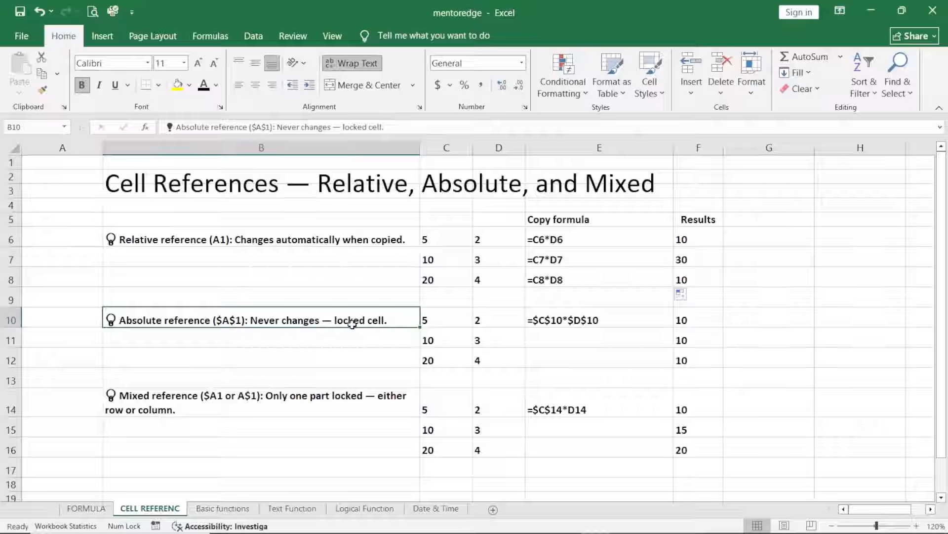
pyautogui.click(633, 320)
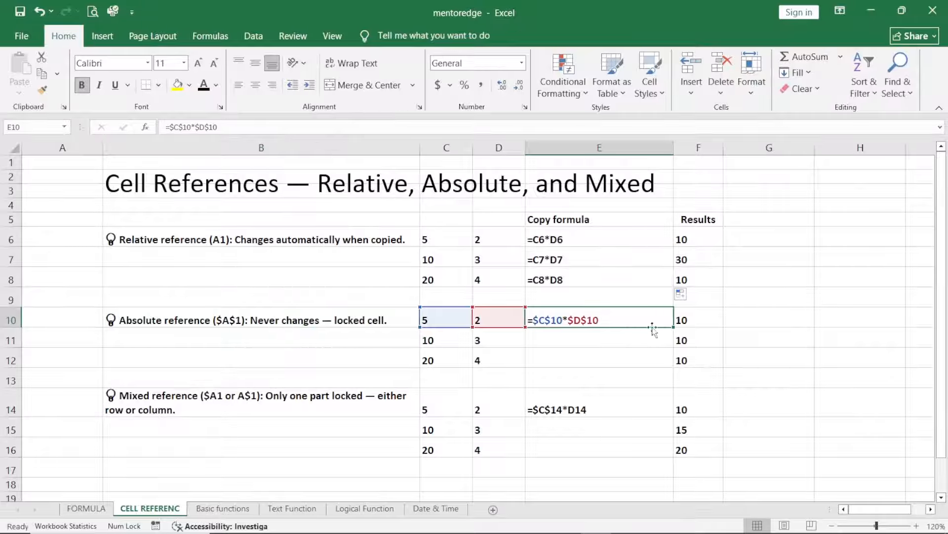
pyautogui.moveTo(673, 329); pyautogui.dragTo(673, 347)
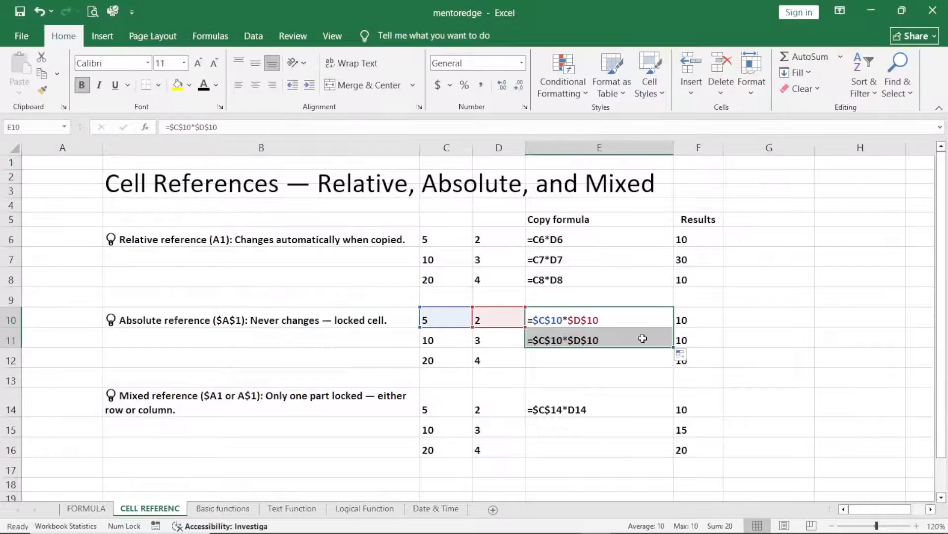
pyautogui.click(641, 339)
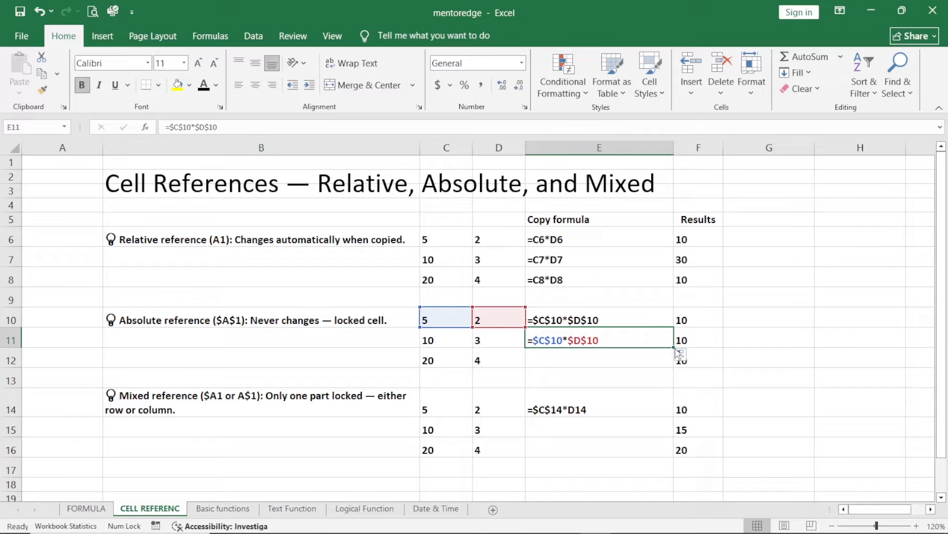
pyautogui.moveTo(673, 347); pyautogui.dragTo(675, 362)
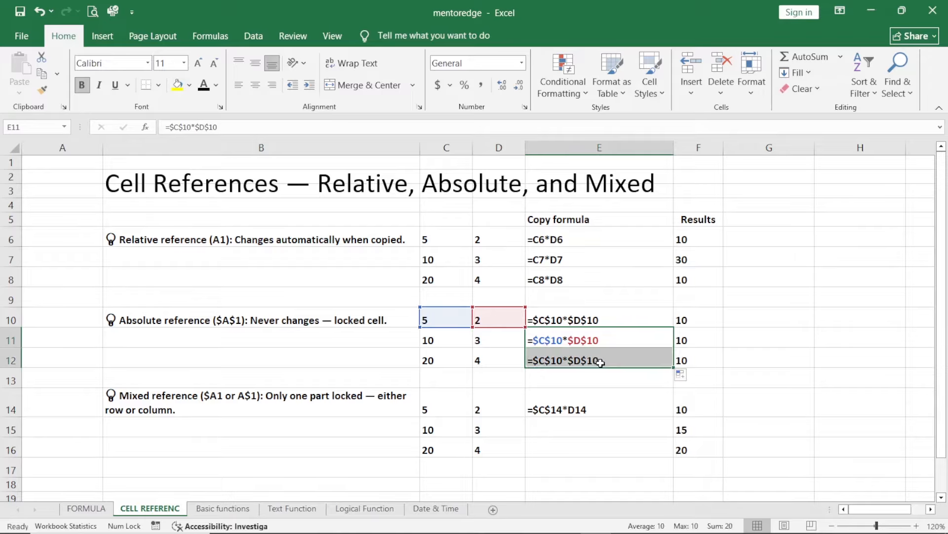
pyautogui.click(599, 360)
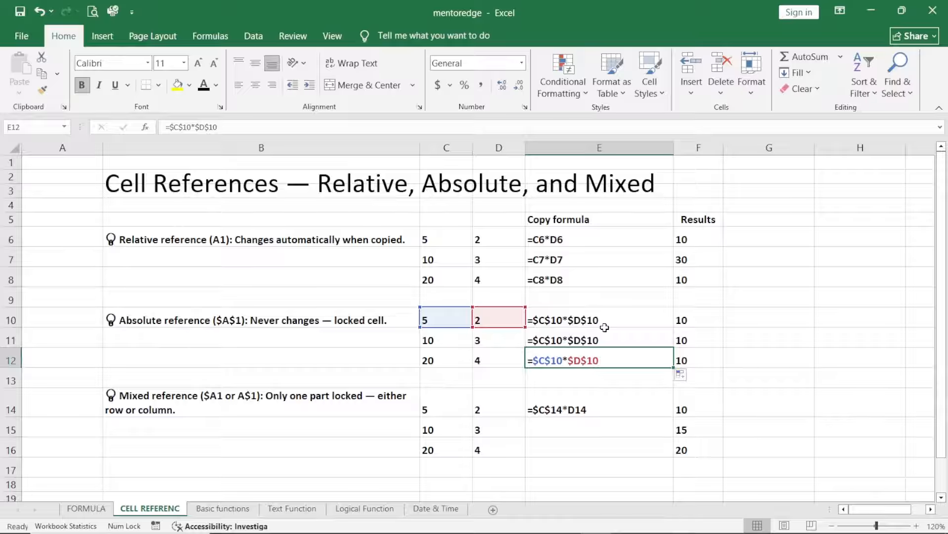
pyautogui.moveTo(698, 318); pyautogui.dragTo(696, 352)
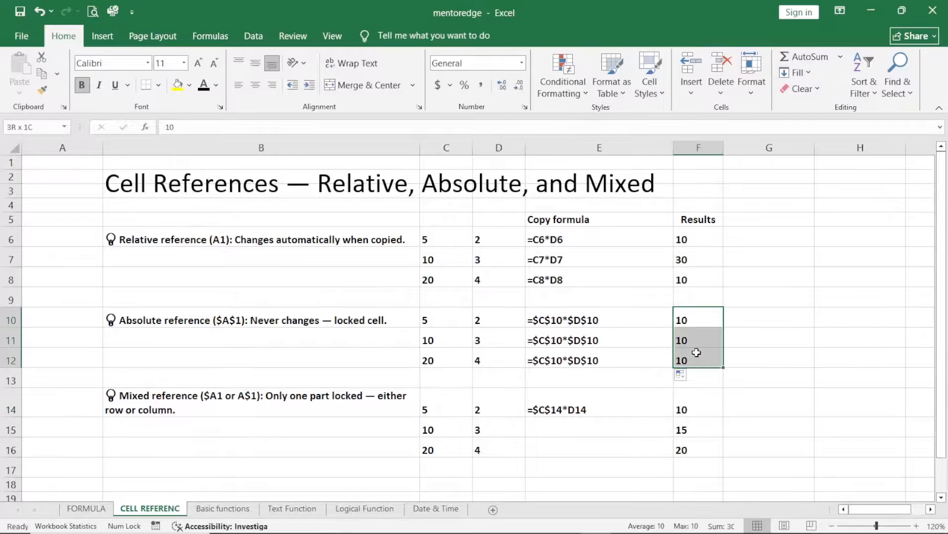
pyautogui.doubleClick(608, 361)
# Step: Fill the mixed-reference formula =$C$14*D14 from E14 down through E16 and check the results in F14:F16
pyautogui.doubleClick(606, 411)
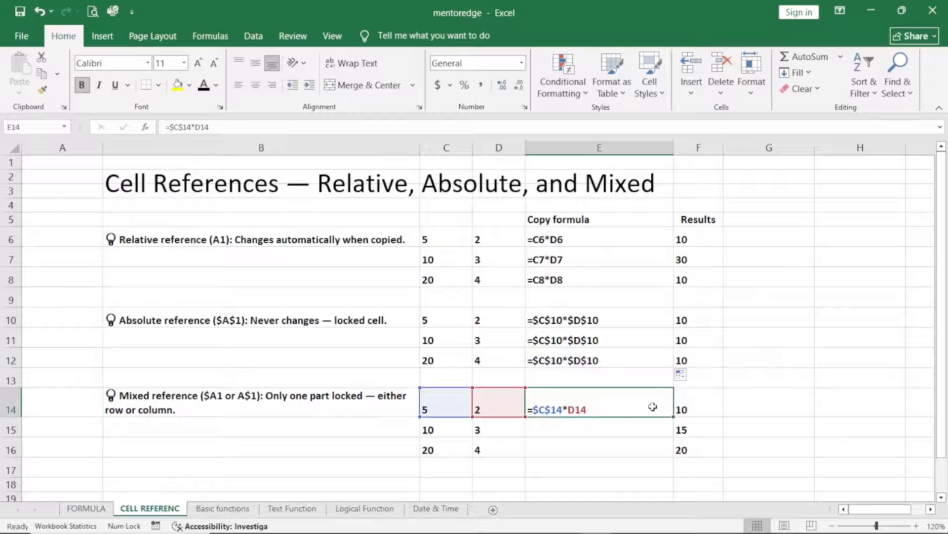
pyautogui.click(677, 418)
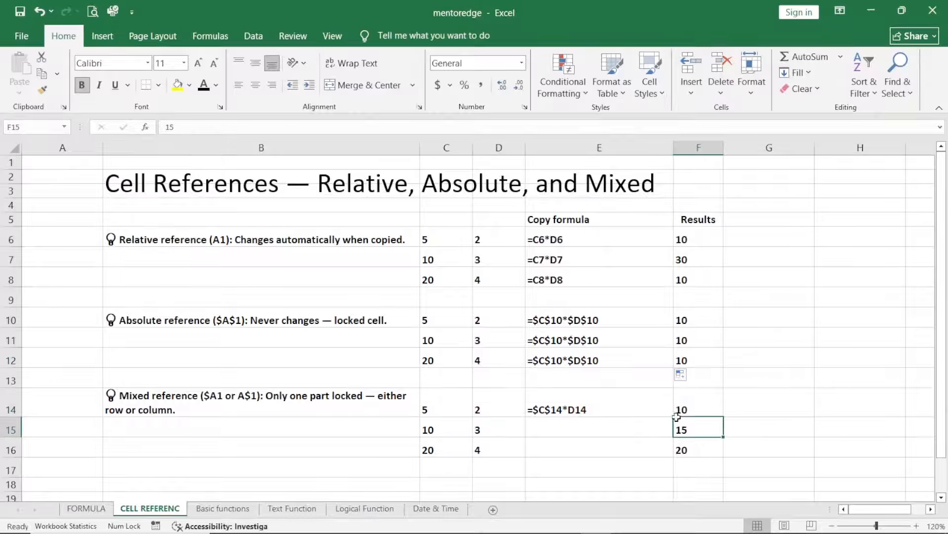
pyautogui.click(647, 407)
pyautogui.moveTo(674, 418); pyautogui.dragTo(675, 454)
pyautogui.click(637, 428)
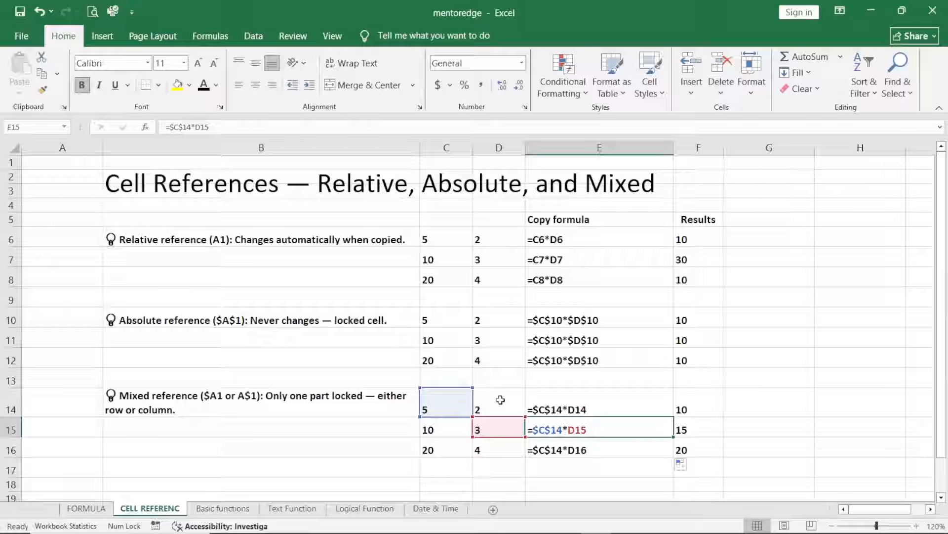
pyautogui.click(667, 445)
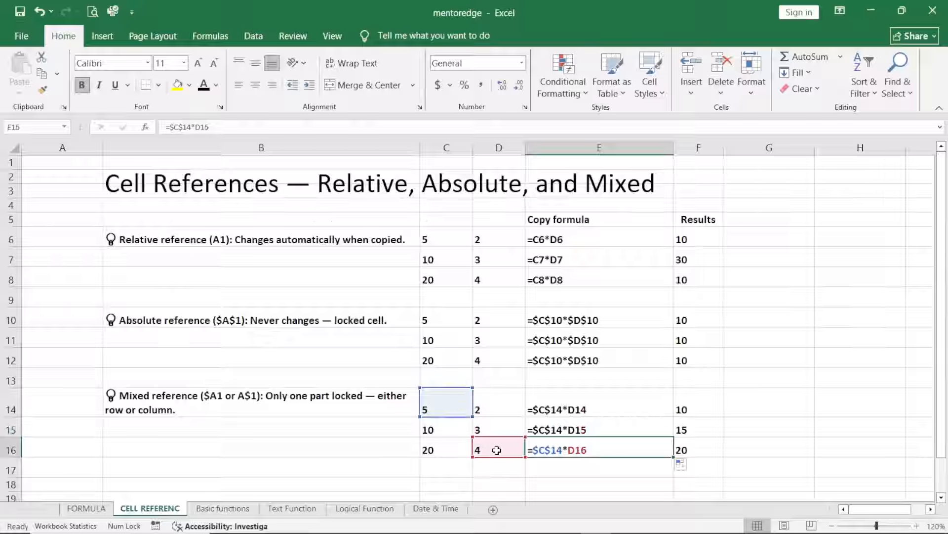
pyautogui.click(705, 419)
pyautogui.moveTo(705, 418); pyautogui.dragTo(707, 447)
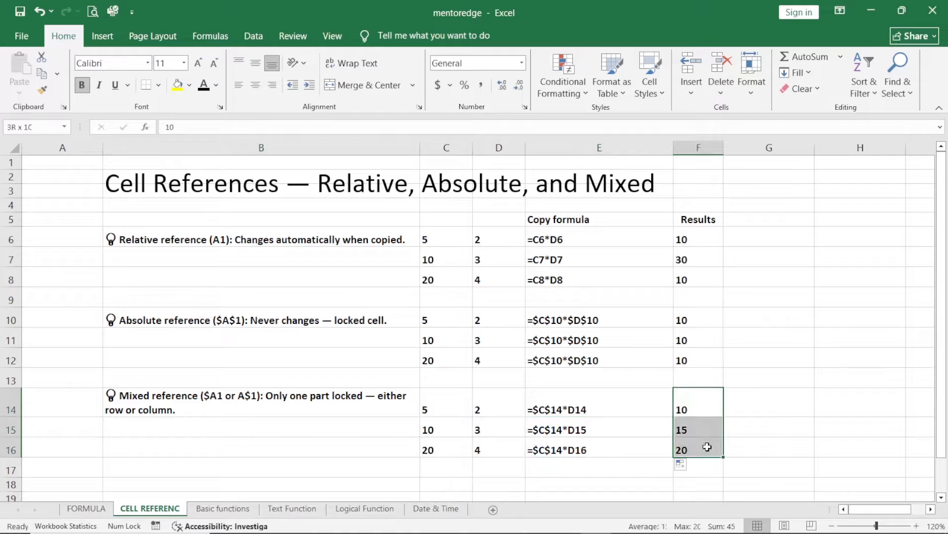
pyautogui.click(750, 471)
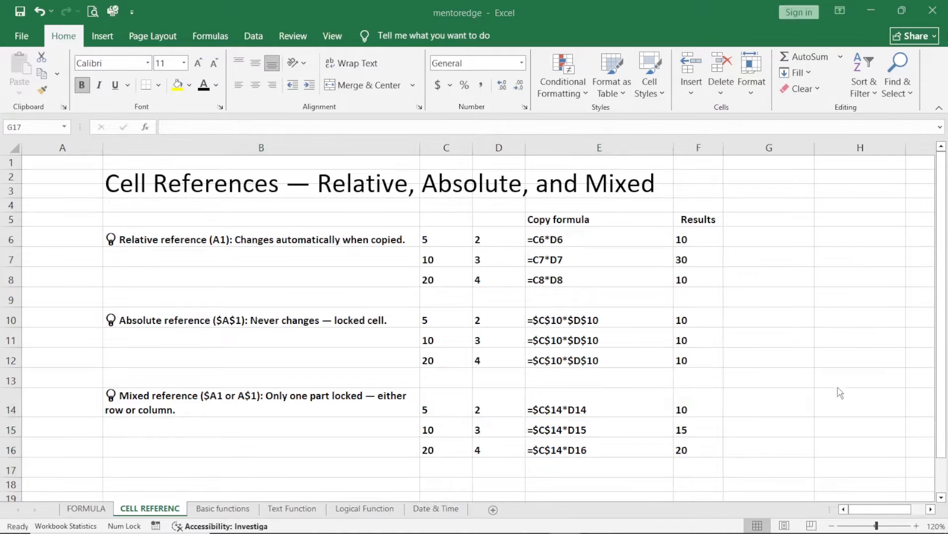
# Step: On the Basic functions worksheet, add up the SUM column by entering =SUM(B5:B10) in B11
pyautogui.hotkey('ctrl', 'pagedown')
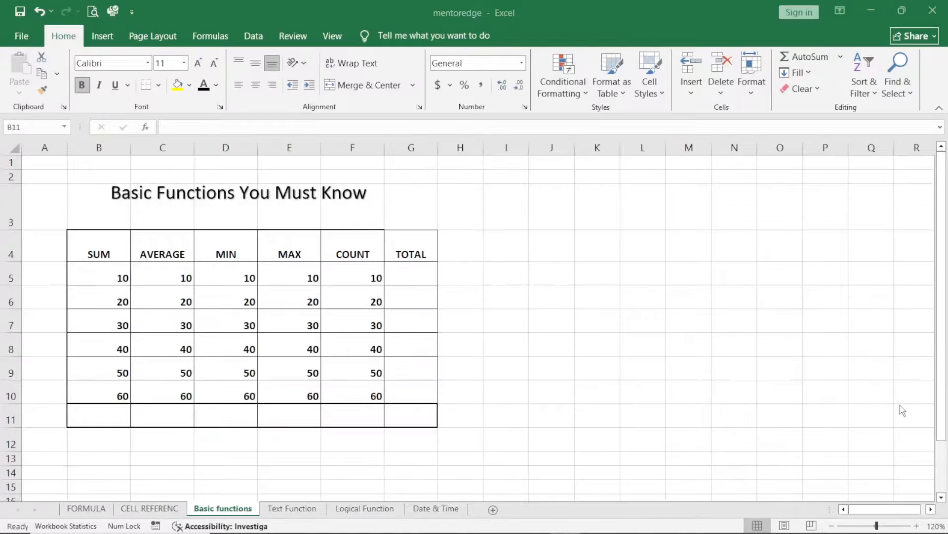
pyautogui.click(889, 401)
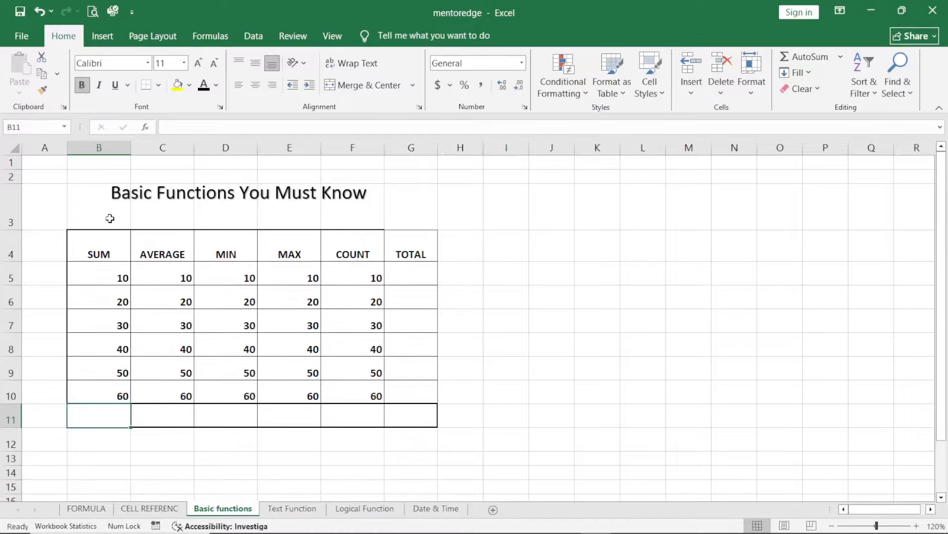
pyautogui.click(121, 194)
pyautogui.click(98, 242)
pyautogui.write('=sum')
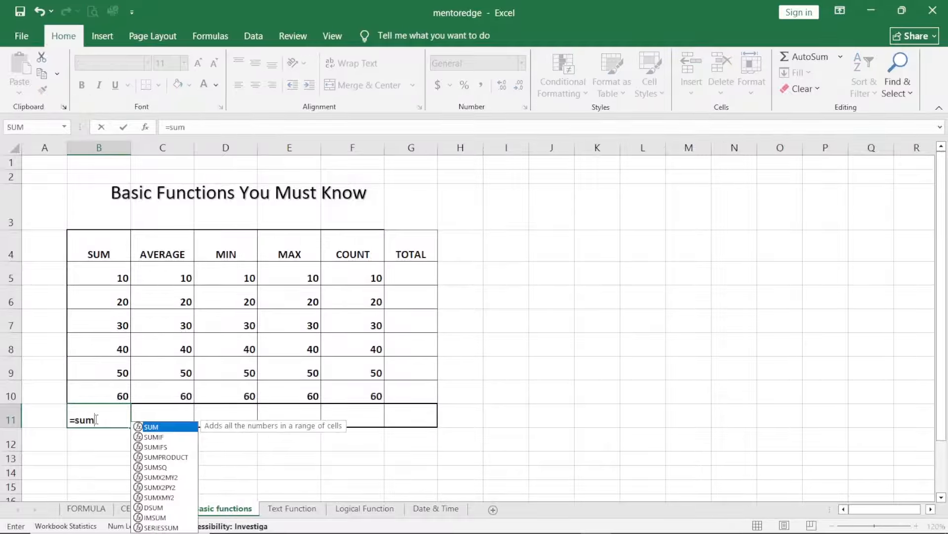
pyautogui.write('(')
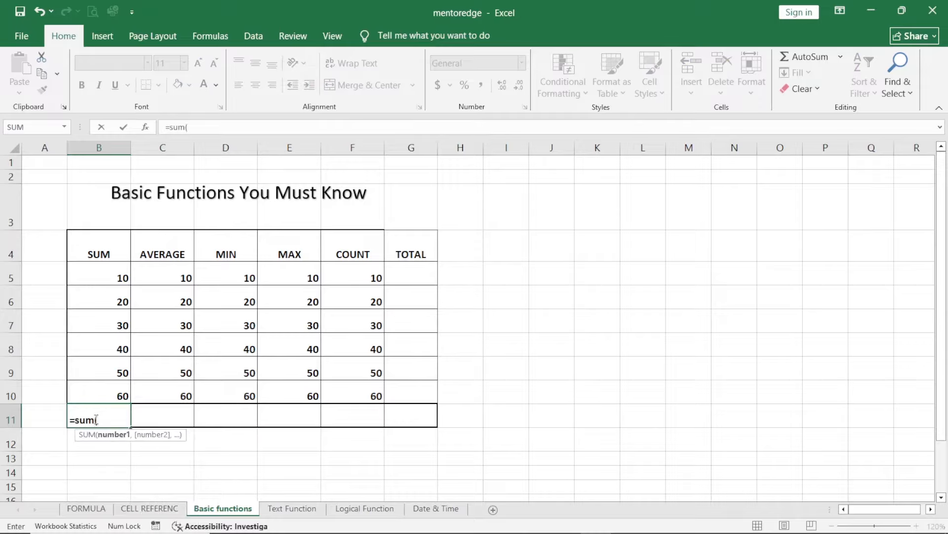
pyautogui.moveTo(108, 275); pyautogui.dragTo(107, 389)
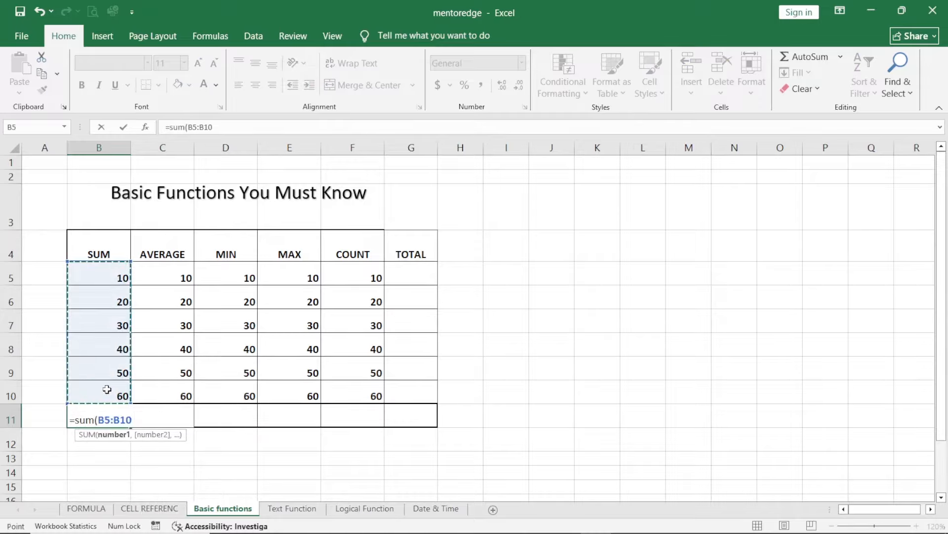
pyautogui.press('Return')
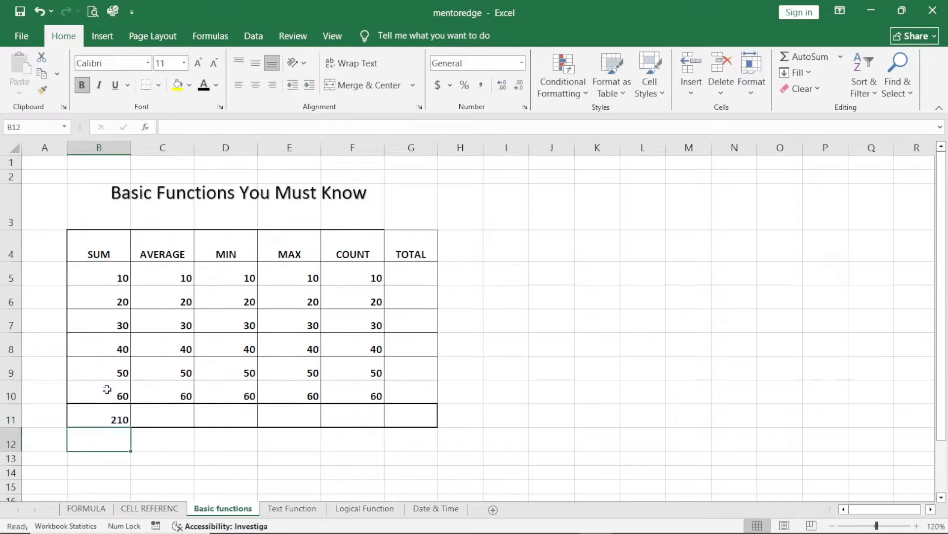
pyautogui.click(100, 424)
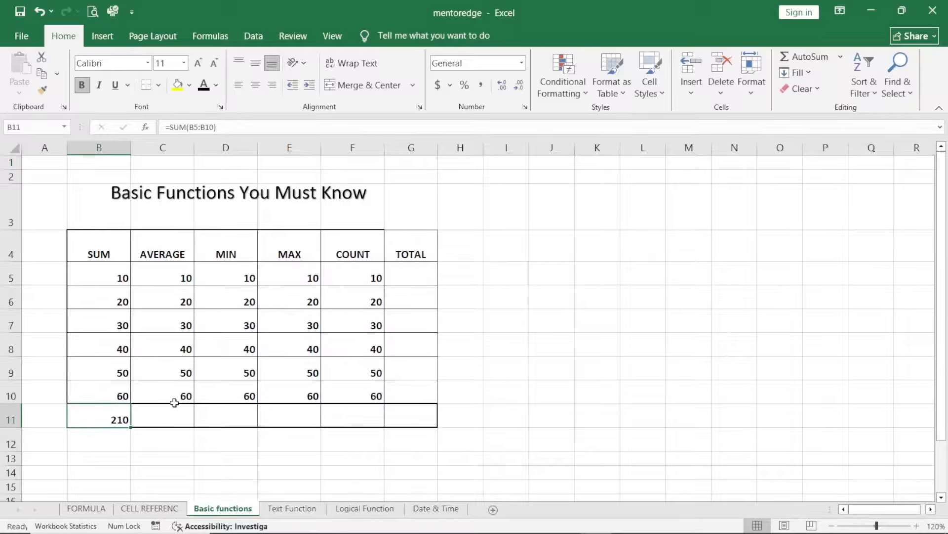
# Step: Calculate the average of the AVERAGE column in C11 with the AVERAGE function over C5:C10
pyautogui.click(163, 250)
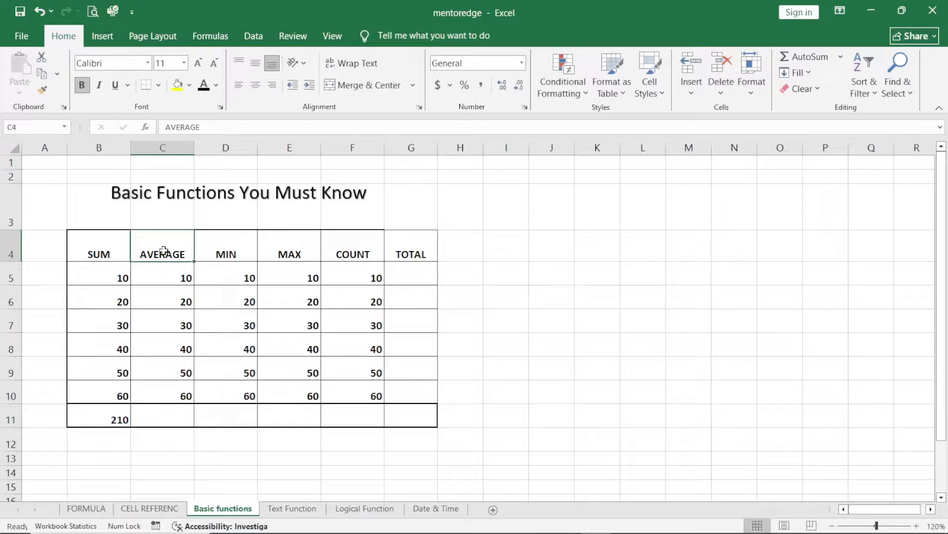
pyautogui.click(166, 416)
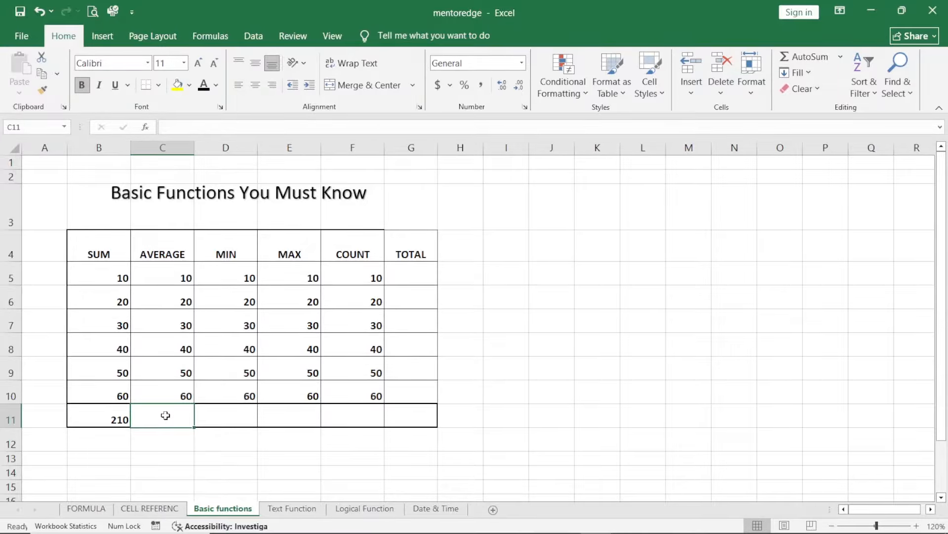
pyautogui.write('=')
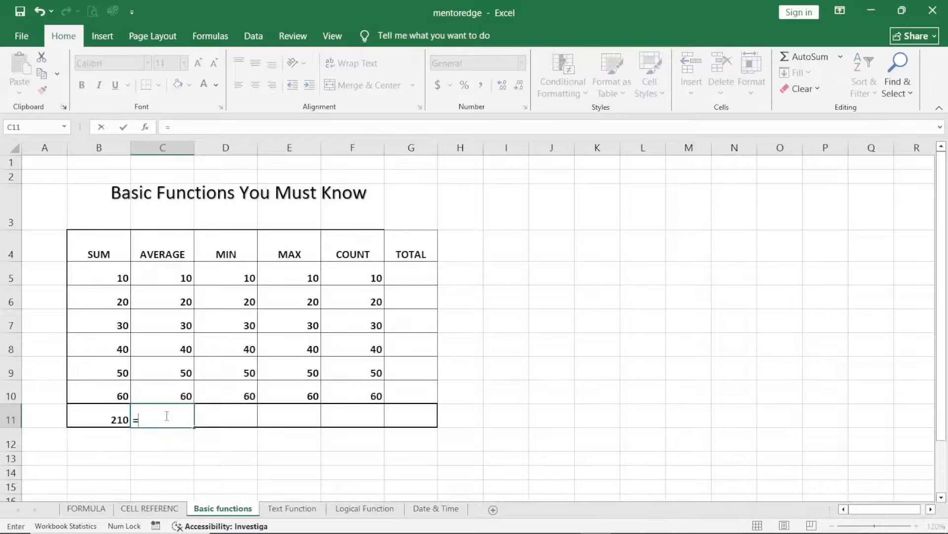
pyautogui.write('avera')
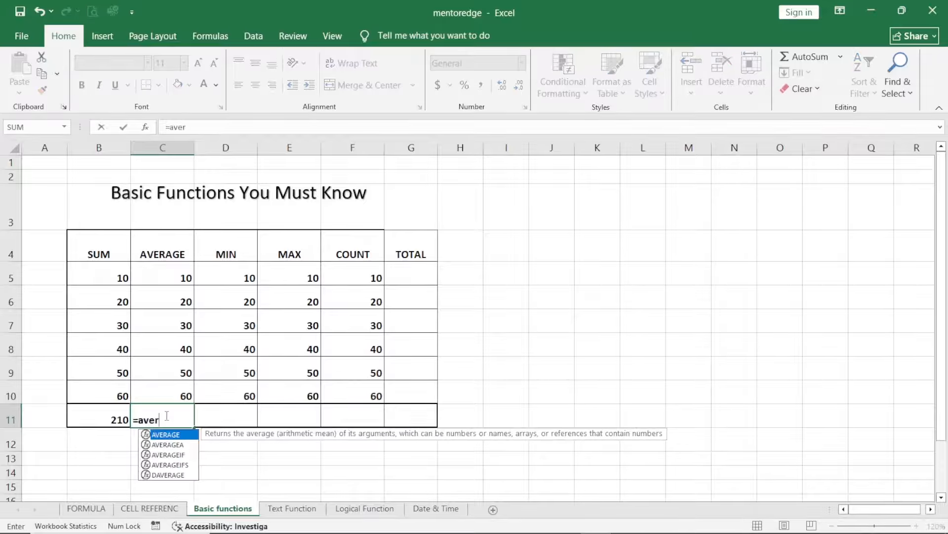
pyautogui.press('Tab')
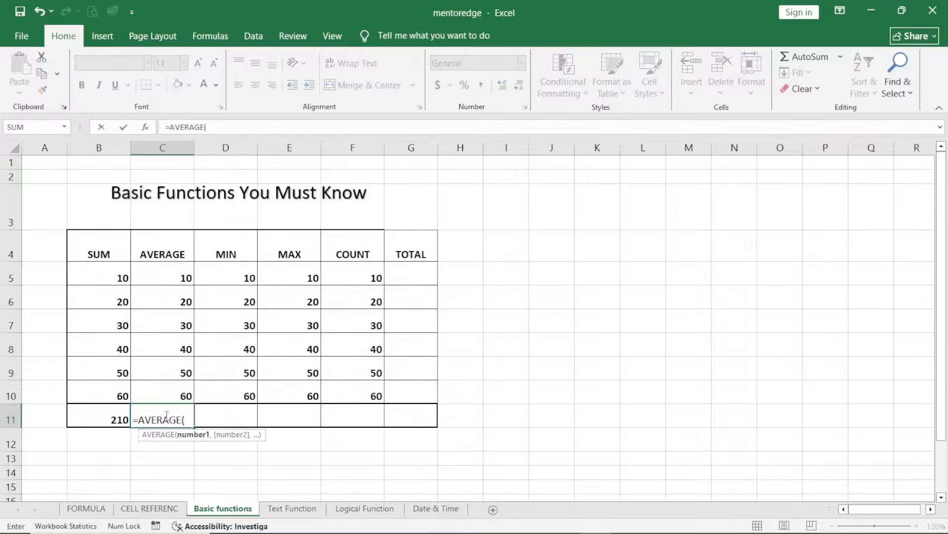
pyautogui.moveTo(174, 281); pyautogui.dragTo(167, 384)
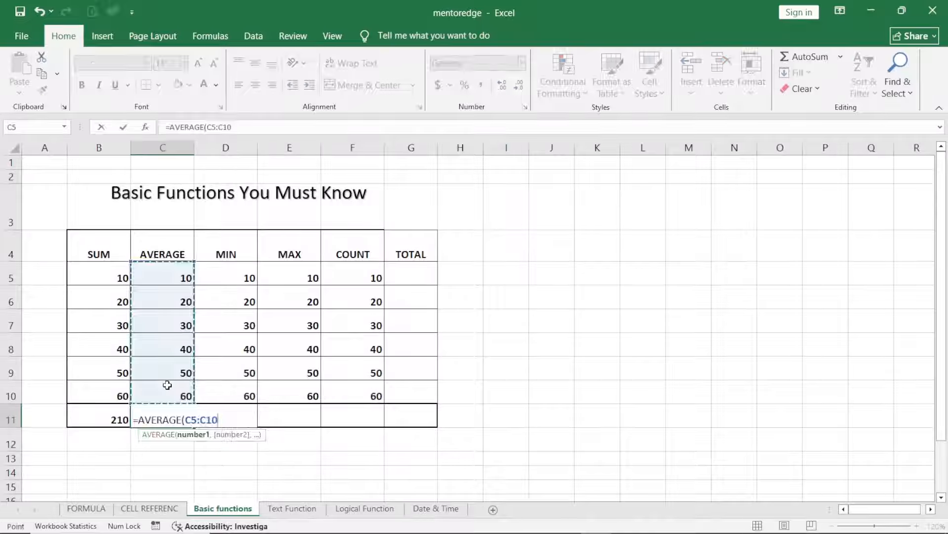
pyautogui.press('Return')
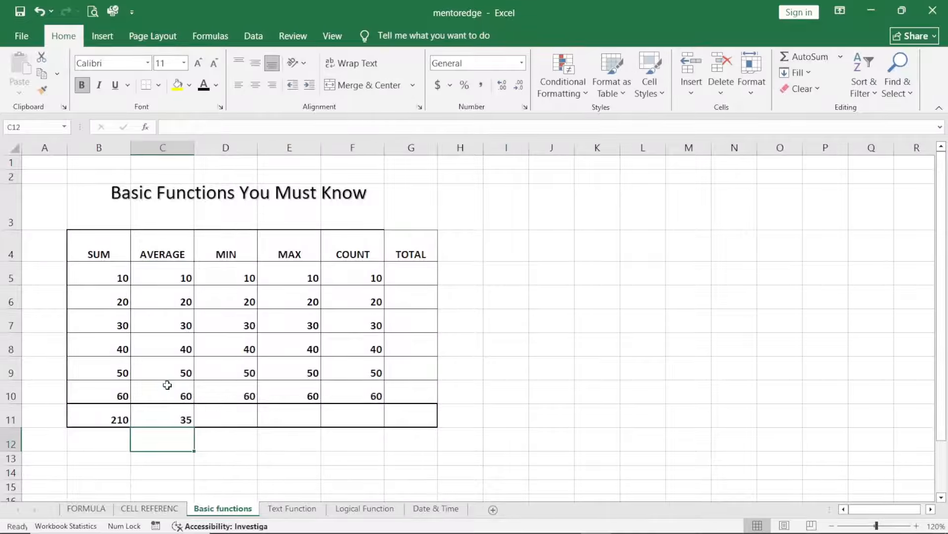
# Step: Find the smallest value of the MIN column in D11 with the MIN function over D5:D10
pyautogui.click(236, 413)
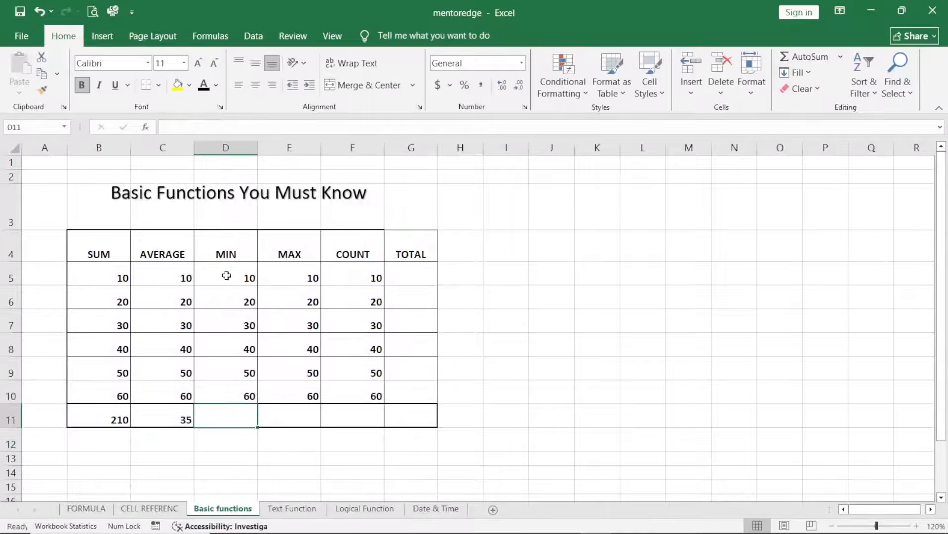
pyautogui.click(221, 257)
pyautogui.click(231, 417)
pyautogui.write('=min')
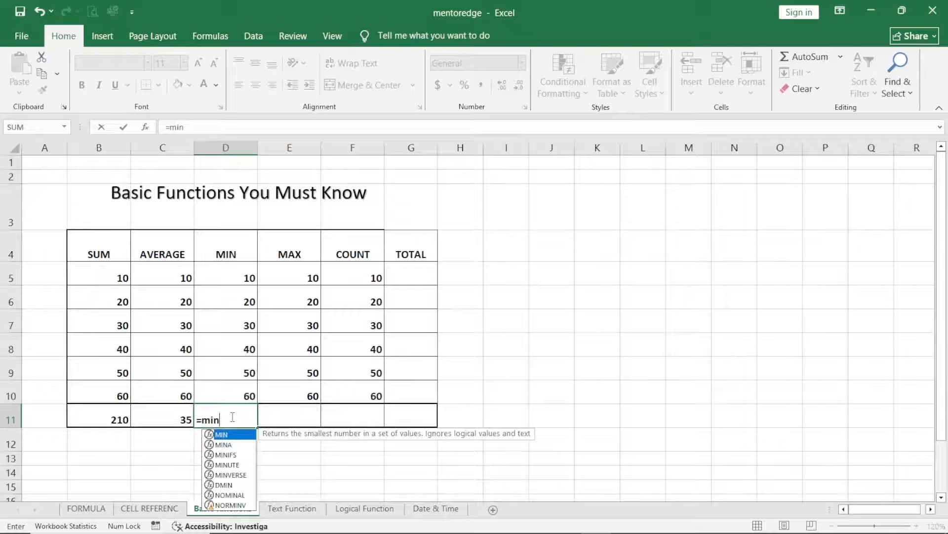
pyautogui.press('Tab')
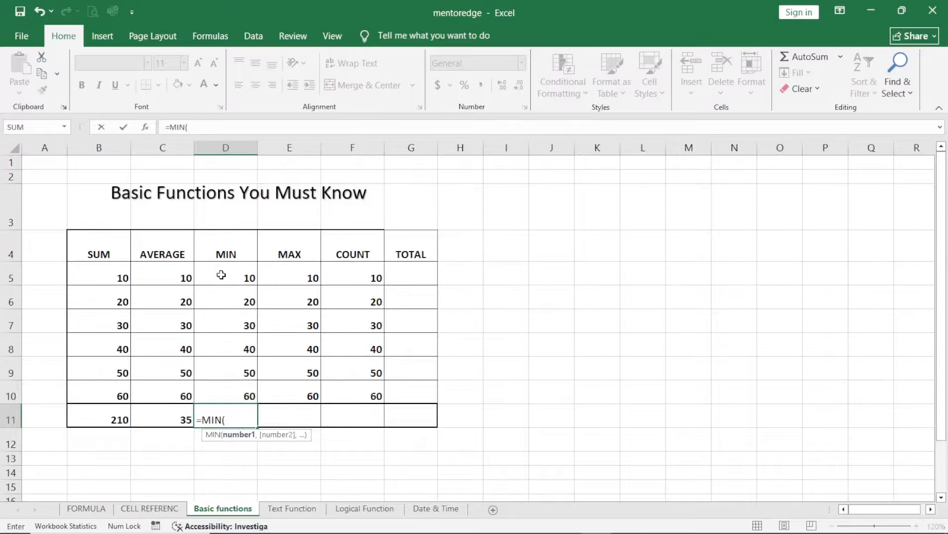
pyautogui.moveTo(223, 273); pyautogui.dragTo(228, 385)
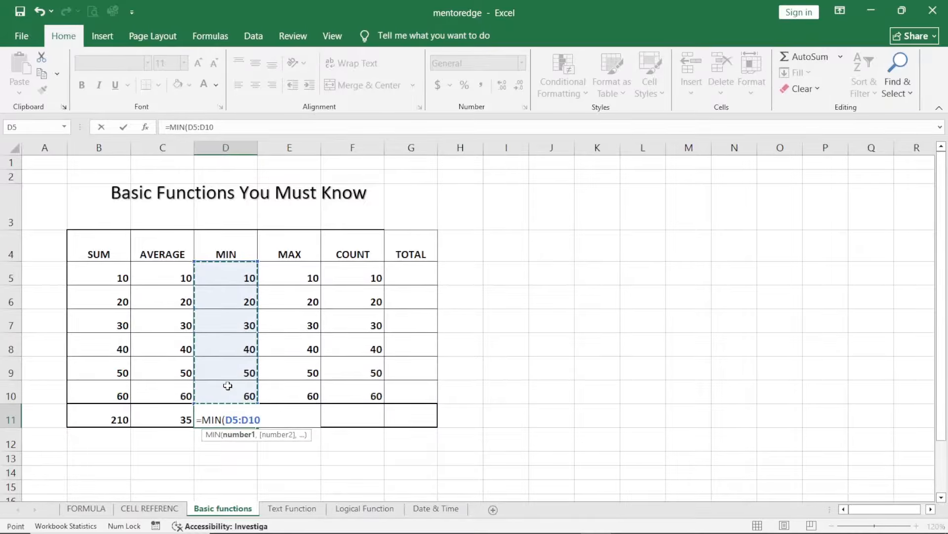
pyautogui.press('Return')
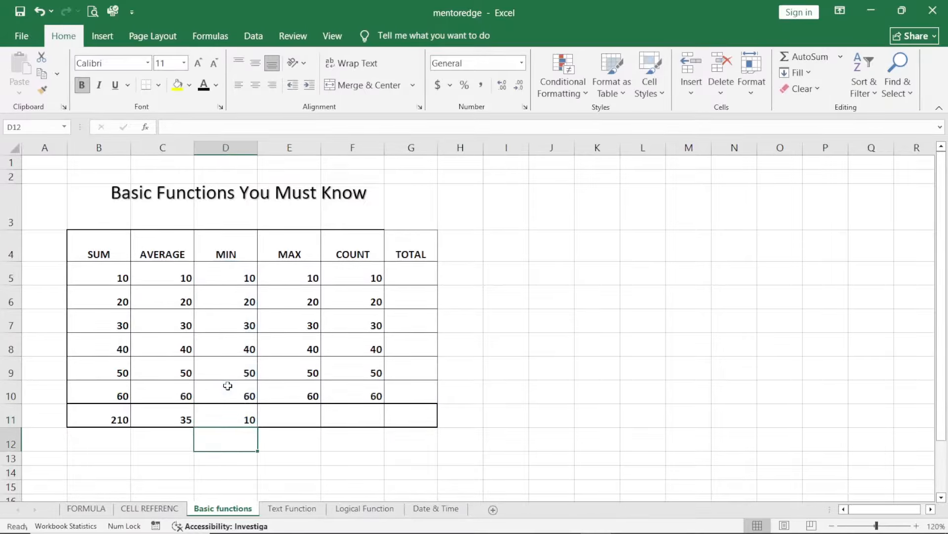
pyautogui.click(223, 414)
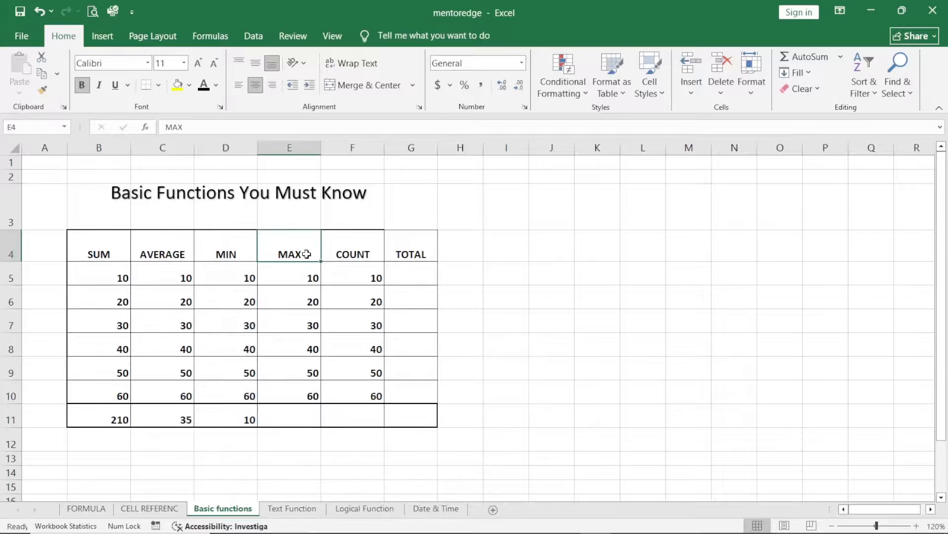
# Step: Find the largest value of the MAX column in E11 with the MAX function over E5:E10
pyautogui.click(296, 411)
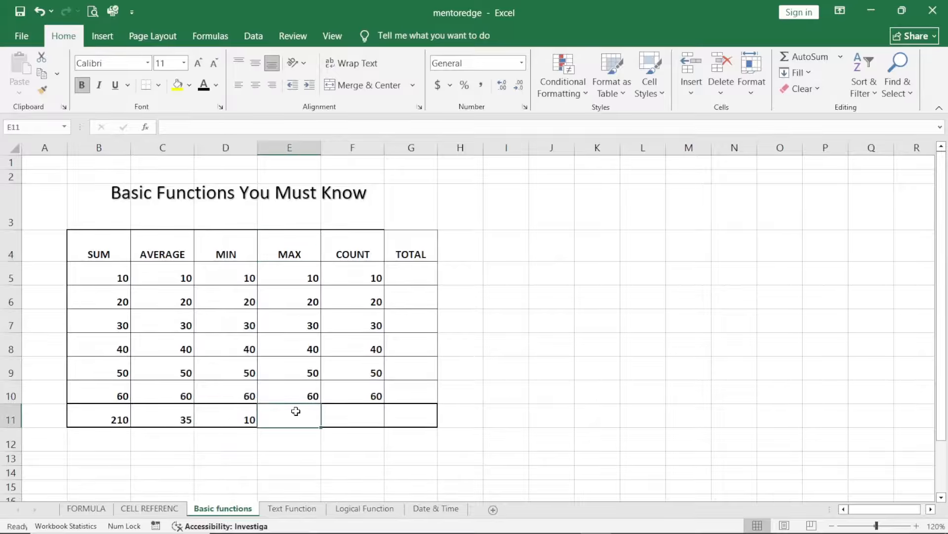
pyautogui.write('=max')
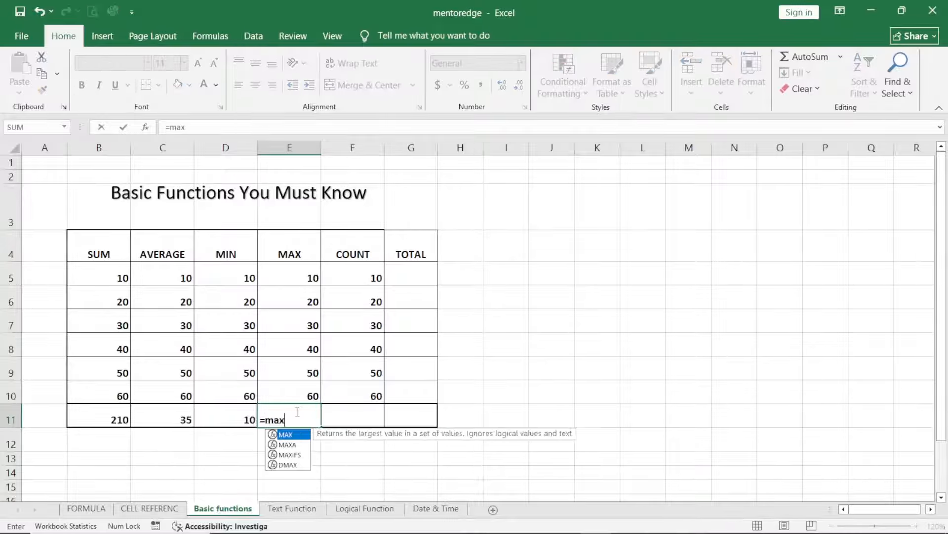
pyautogui.press('Tab')
pyautogui.moveTo(284, 281); pyautogui.dragTo(293, 389)
pyautogui.press('Return')
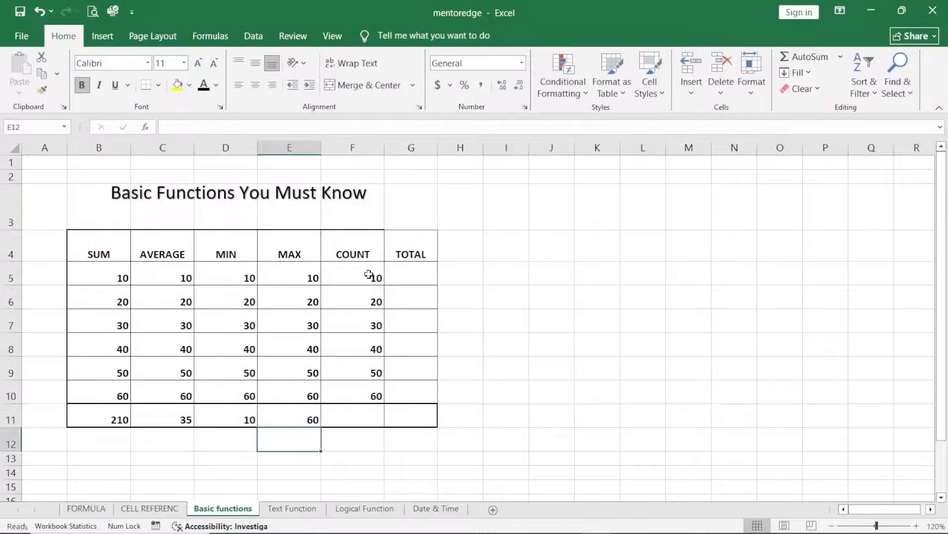
# Step: Count the numeric entries of the COUNT column in F11 with the COUNT function over F5:F10
pyautogui.click(359, 423)
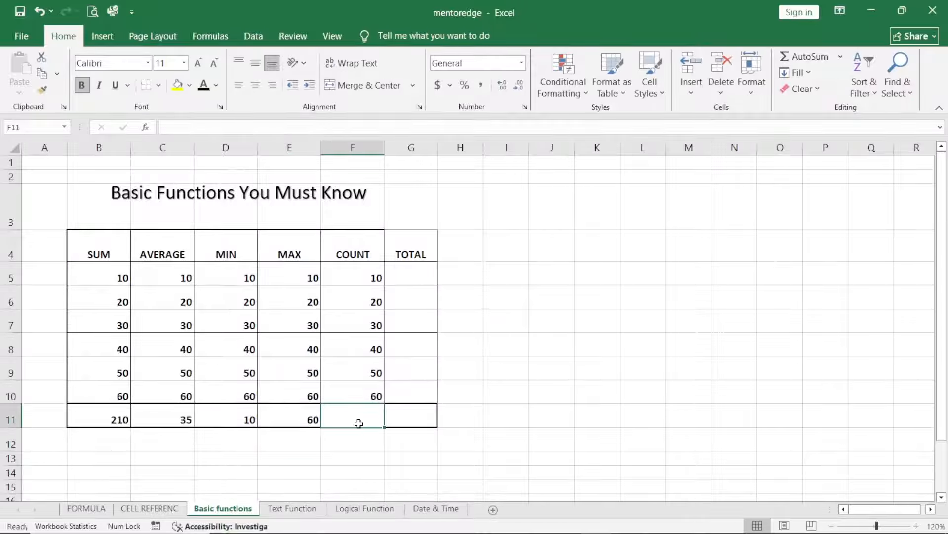
pyautogui.write('=count')
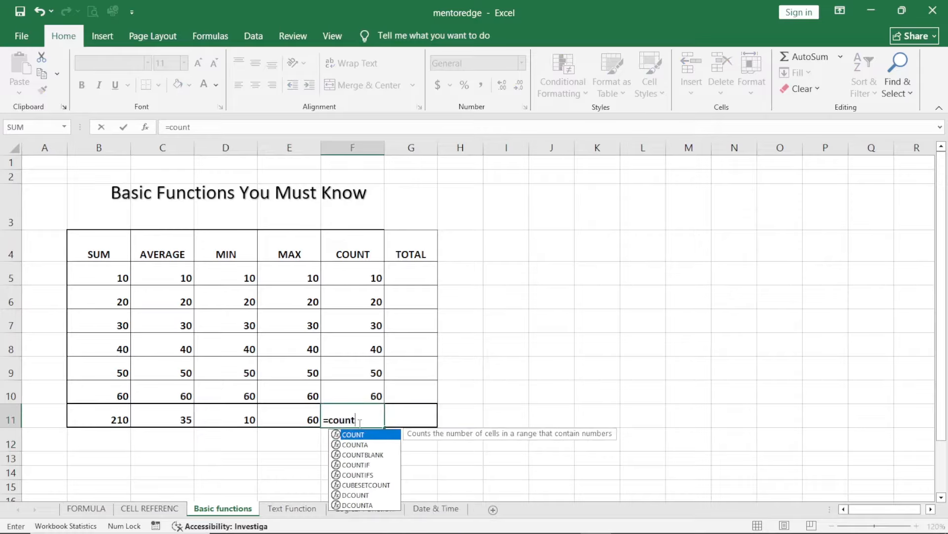
pyautogui.press('Tab')
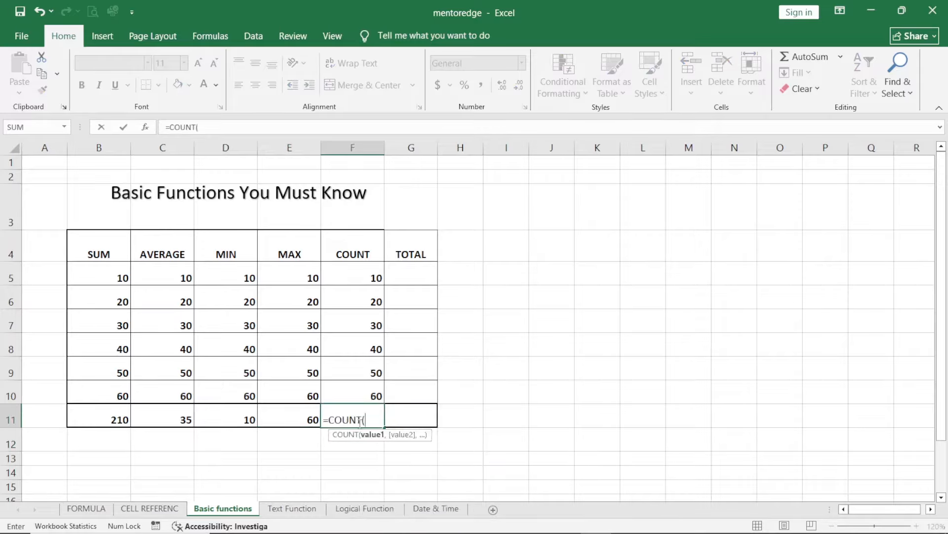
pyautogui.moveTo(368, 277); pyautogui.dragTo(367, 385)
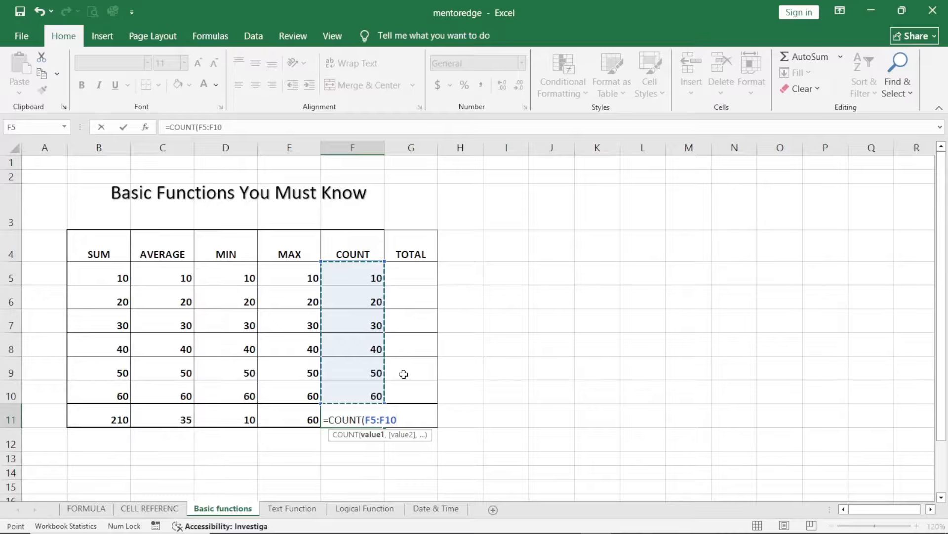
pyautogui.press('Return')
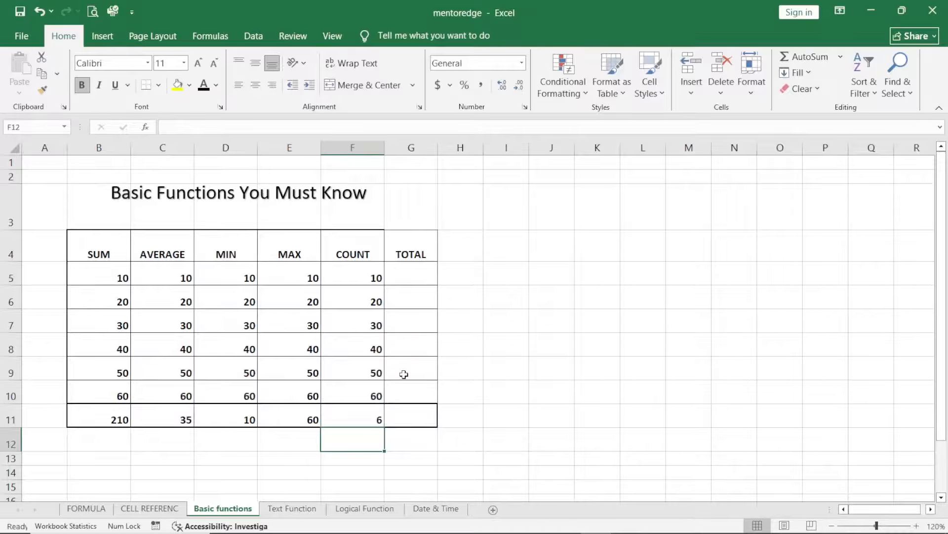
# Step: Total the first data row in G5 under TOTAL with the SUM function over B5:F5
pyautogui.click(407, 271)
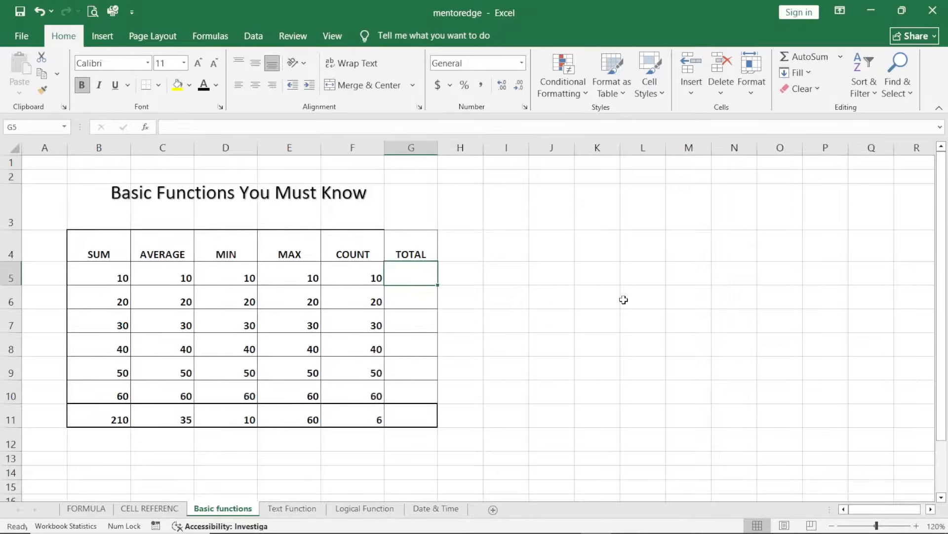
pyautogui.write('=s')
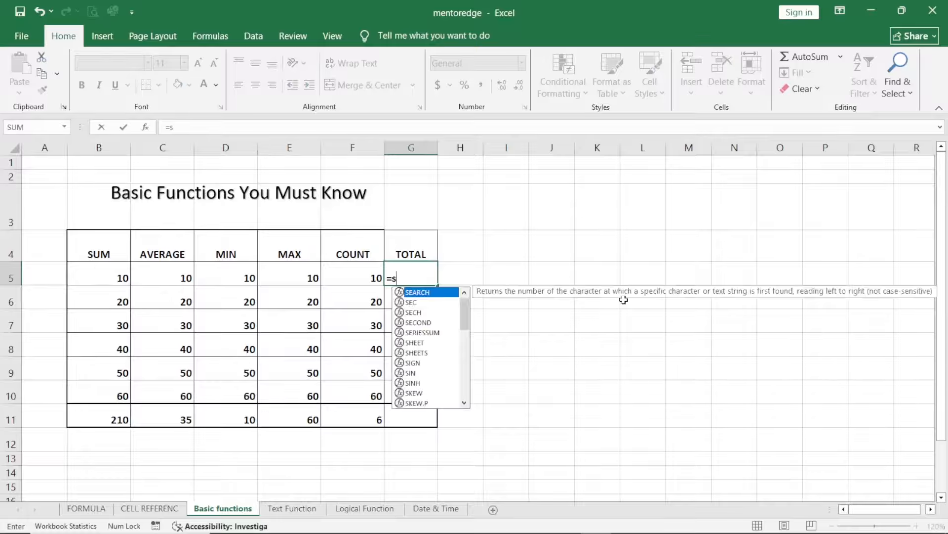
pyautogui.write('um(')
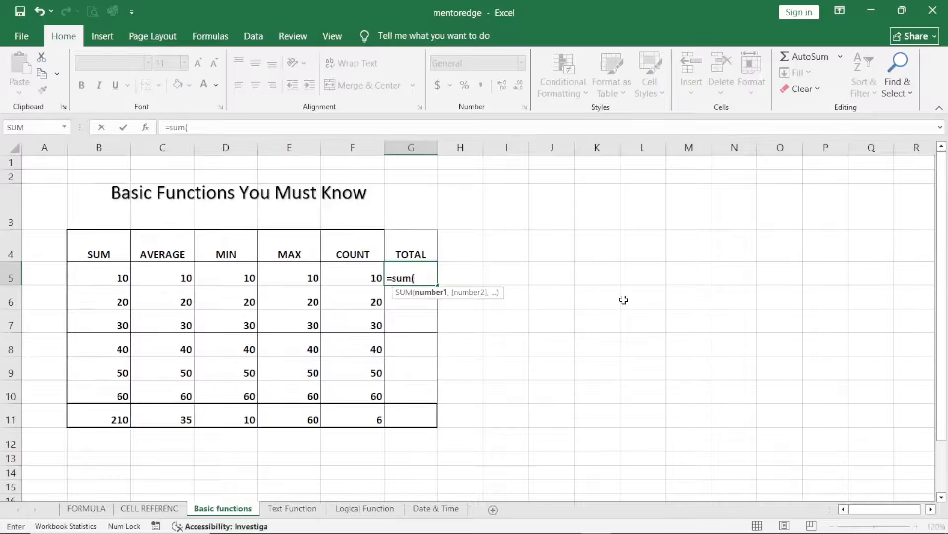
pyautogui.moveTo(97, 277); pyautogui.dragTo(356, 275)
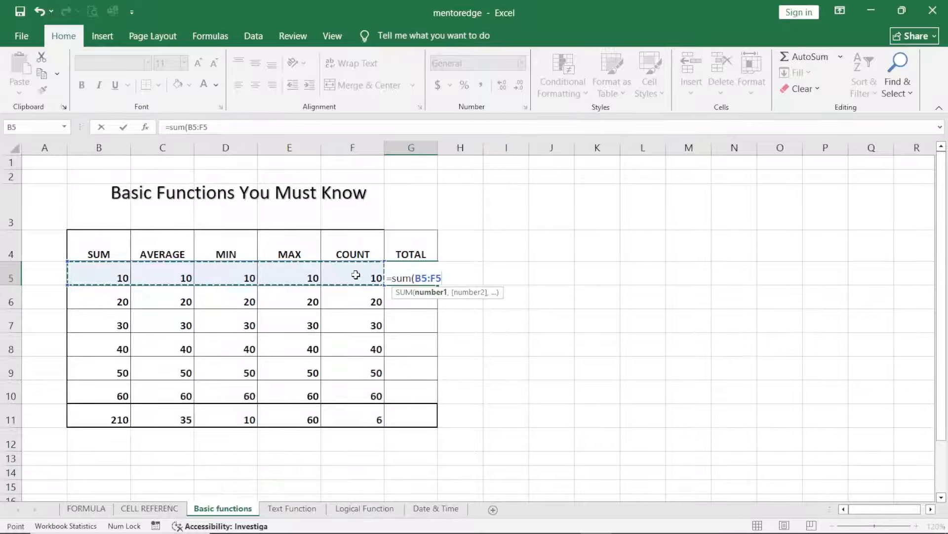
pyautogui.press('Return')
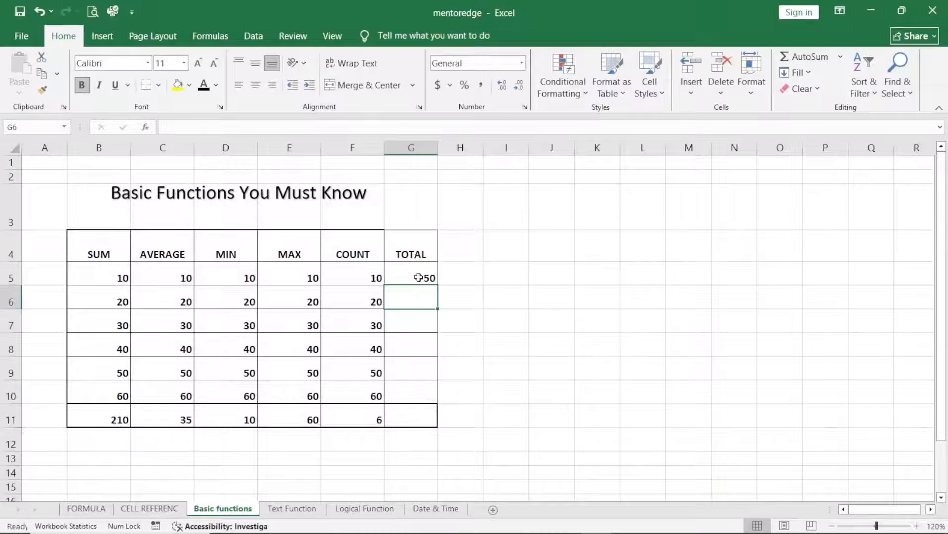
pyautogui.click(418, 413)
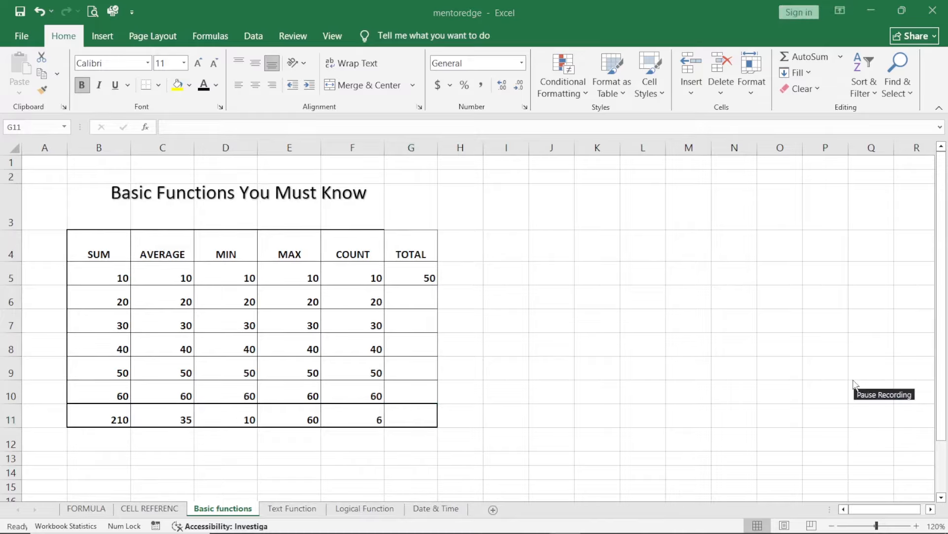
# Step: Switch to the Text Function sheet
pyautogui.hotkey('ctrl', 'pagedown')
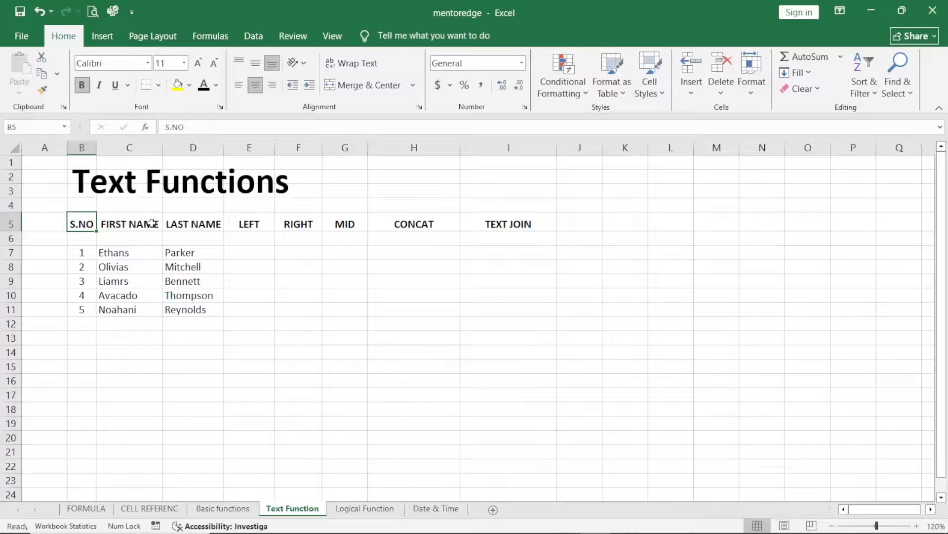
# Step: Try the LEFT function in E7 under LEFT with C7 as the text and D7 as the number of characters
pyautogui.click(249, 252)
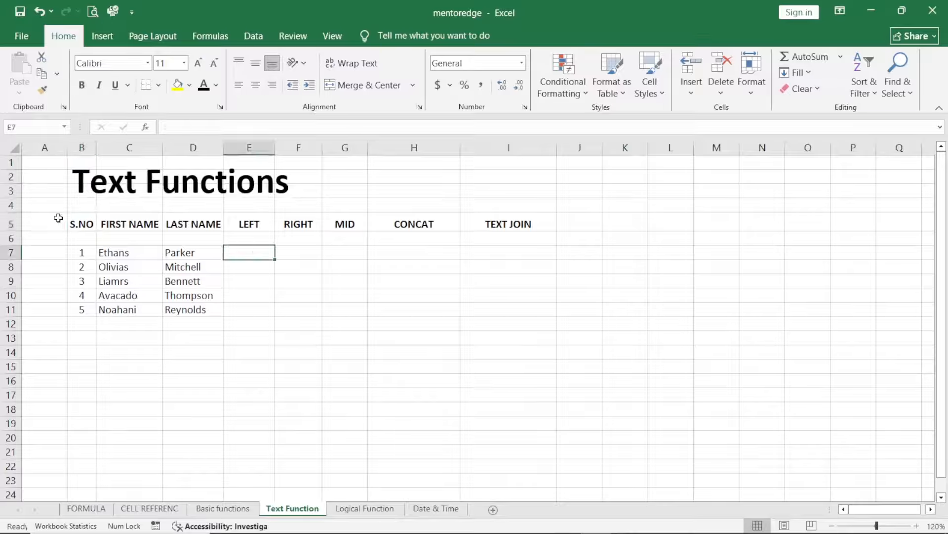
pyautogui.write('=')
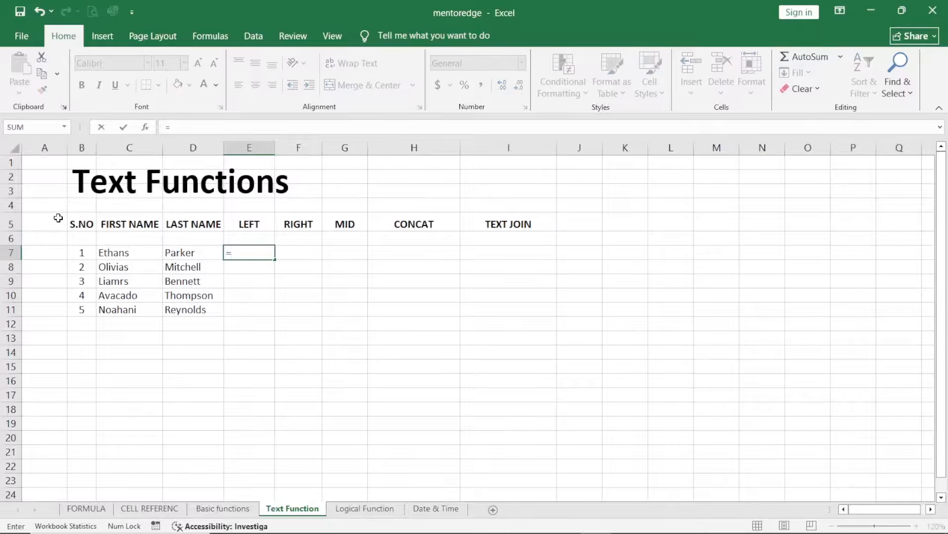
pyautogui.write('left(')
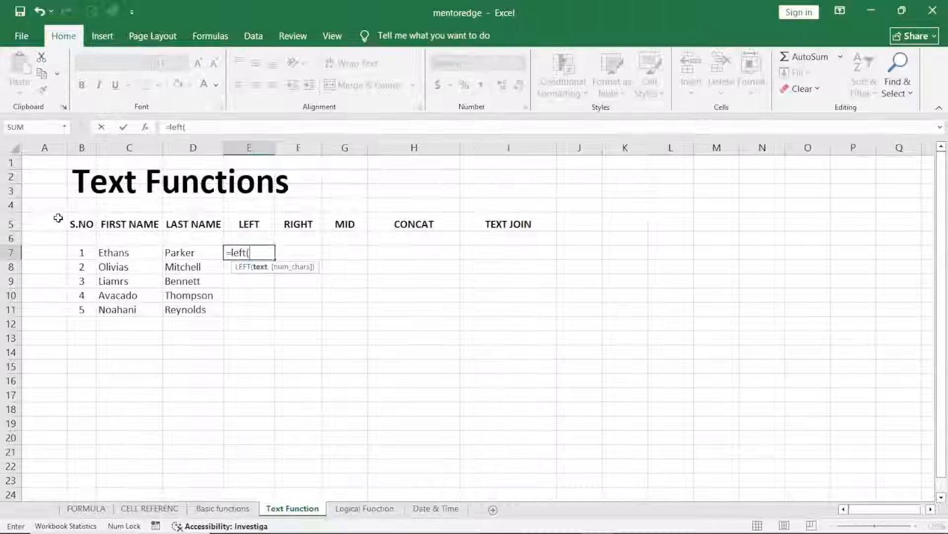
pyautogui.write('c7,d')
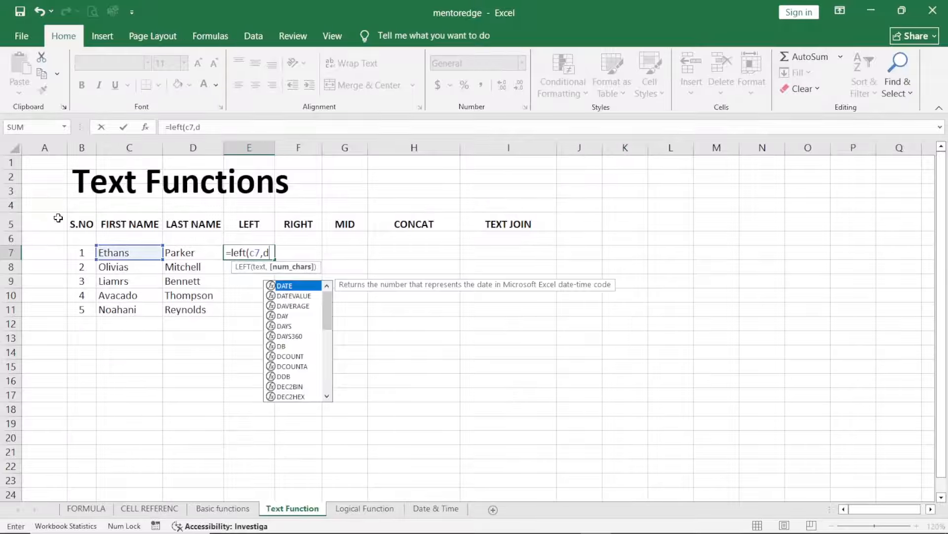
pyautogui.write('7')
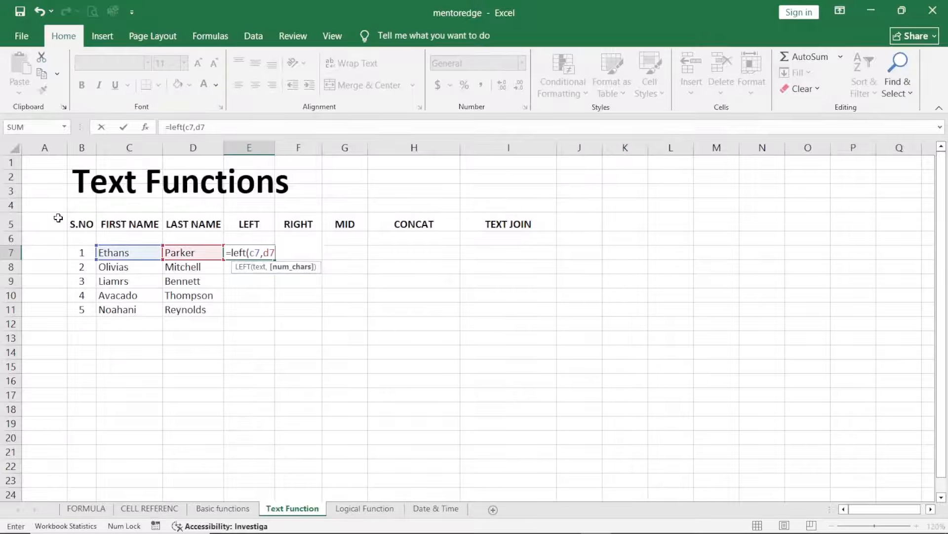
pyautogui.press('Return')
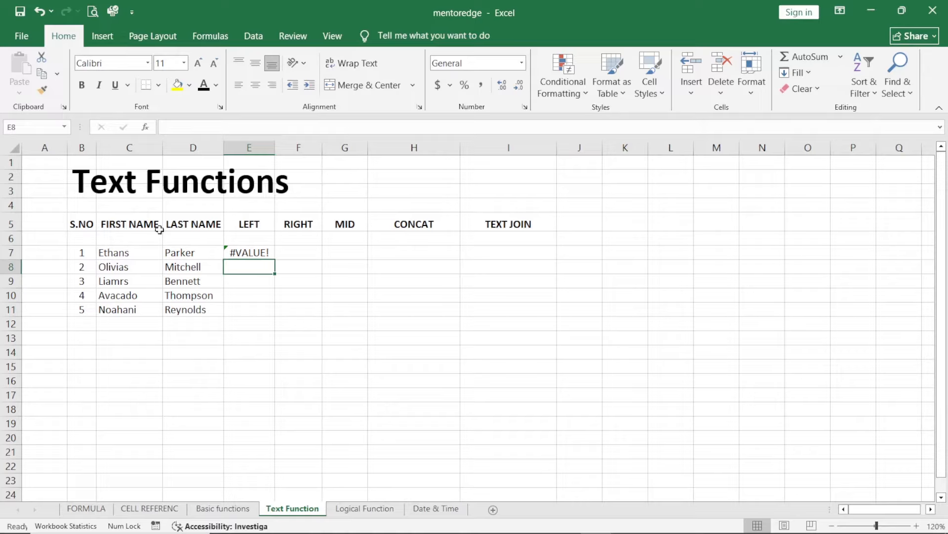
# Step: Extract the first 3 characters of the first name in C7 into E7 with the LEFT function
pyautogui.click(246, 252)
pyautogui.write('=')
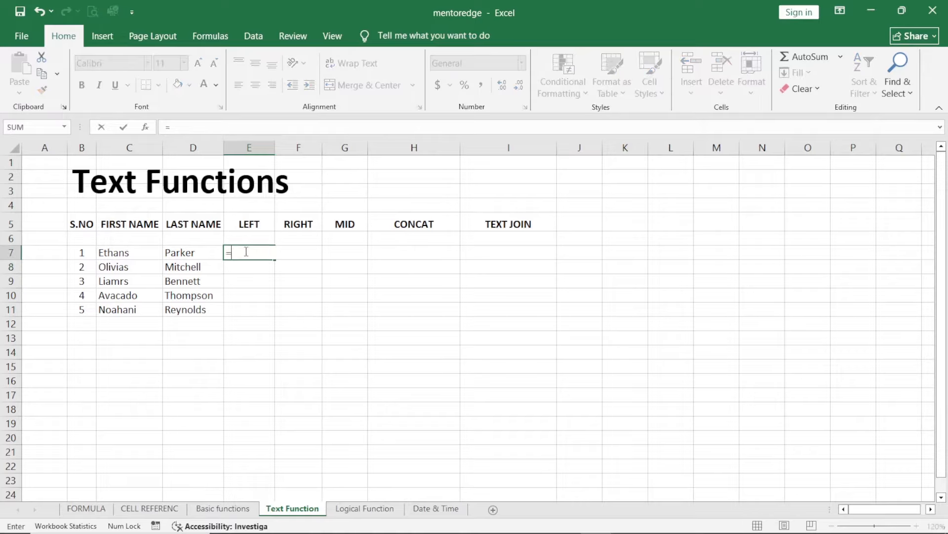
pyautogui.write('left')
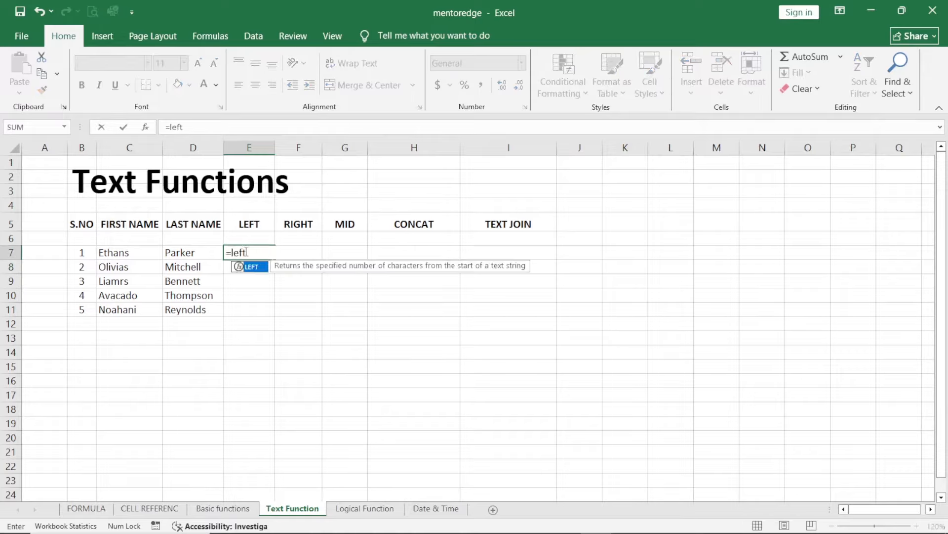
pyautogui.press('Tab')
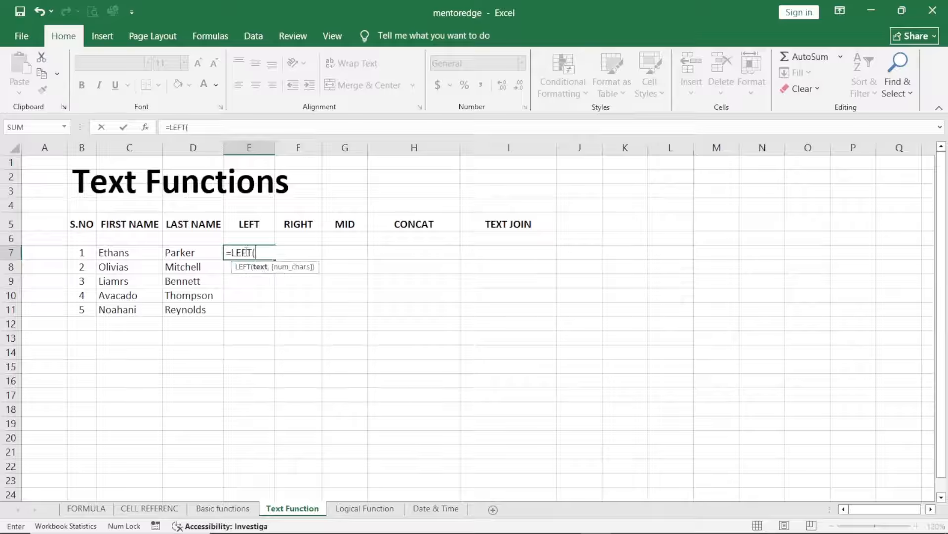
pyautogui.write('c7,3')
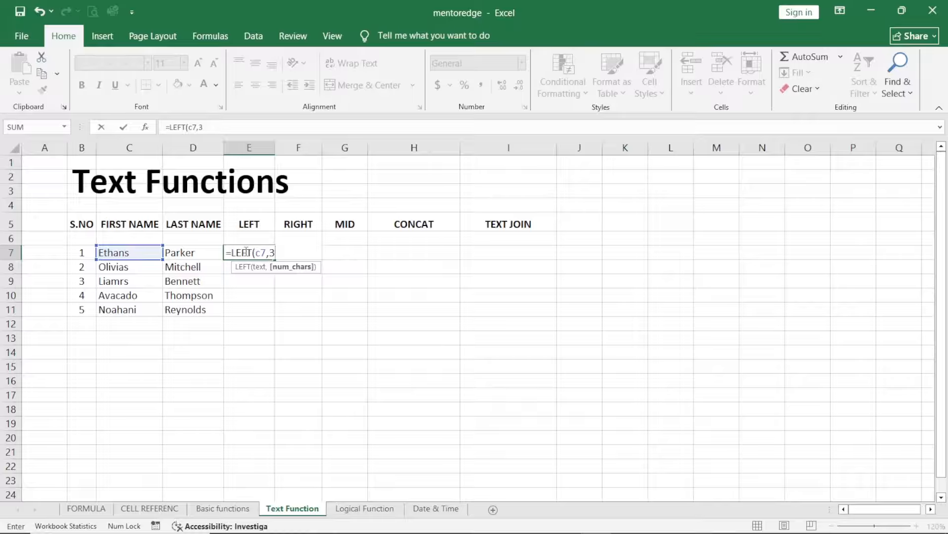
pyautogui.press('Return')
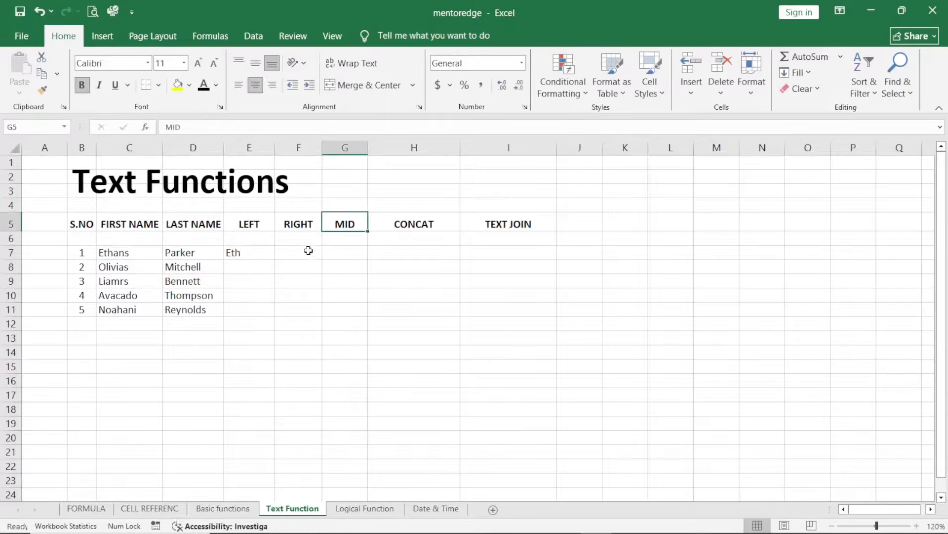
# Step: Extract the last 3 characters of the first name in C7 into F7 with the RIGHT function
pyautogui.click(291, 251)
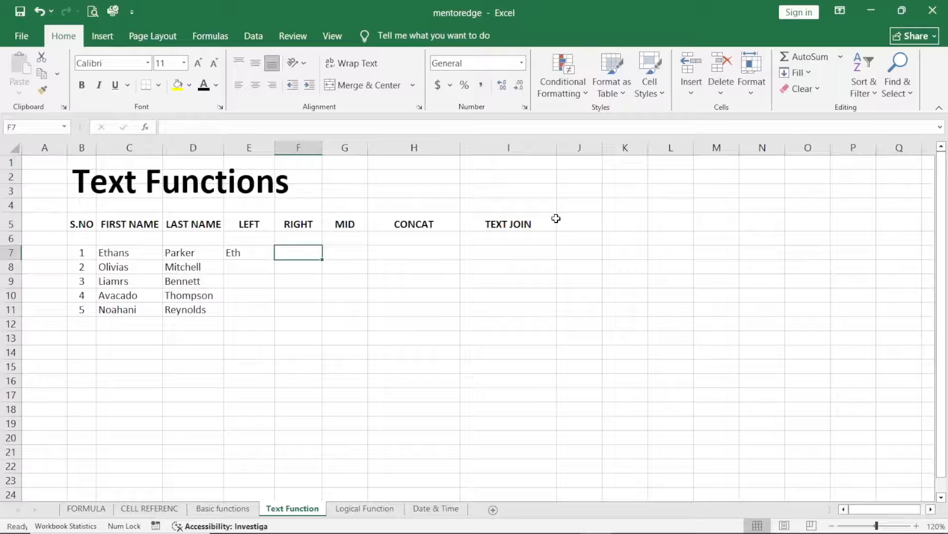
pyautogui.write('=right')
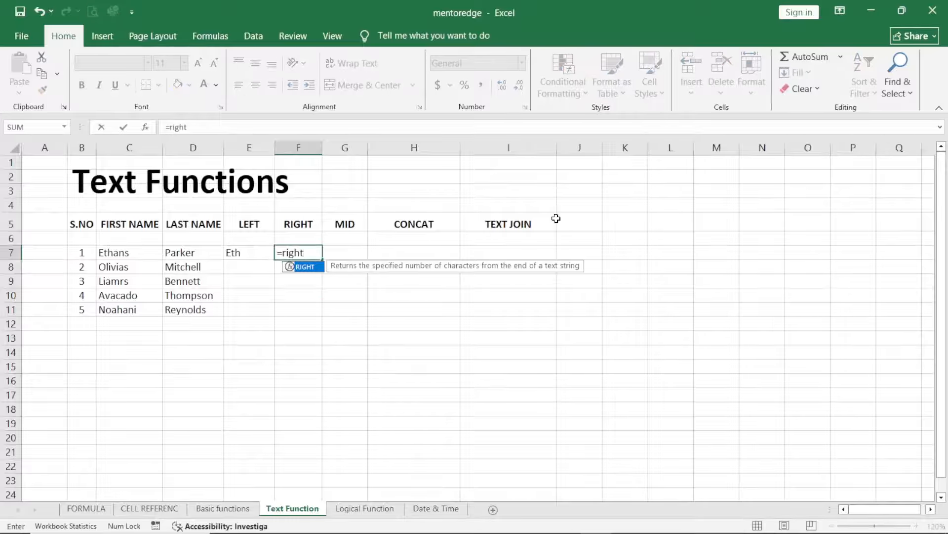
pyautogui.write('(c7')
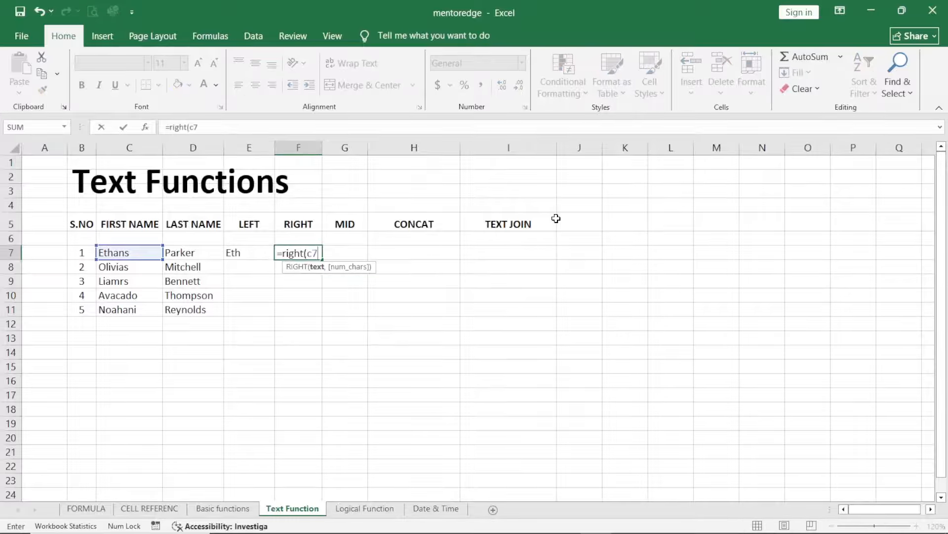
pyautogui.write(',3')
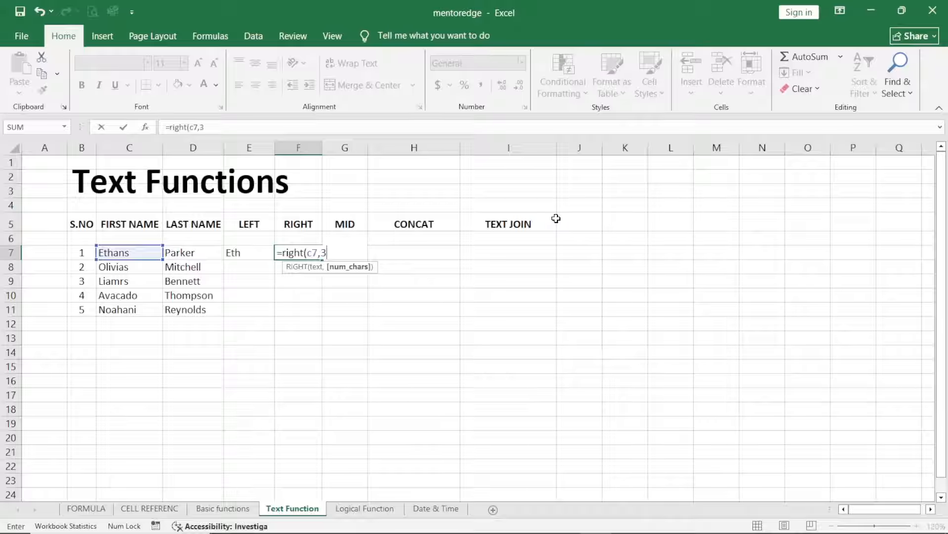
pyautogui.press('Return')
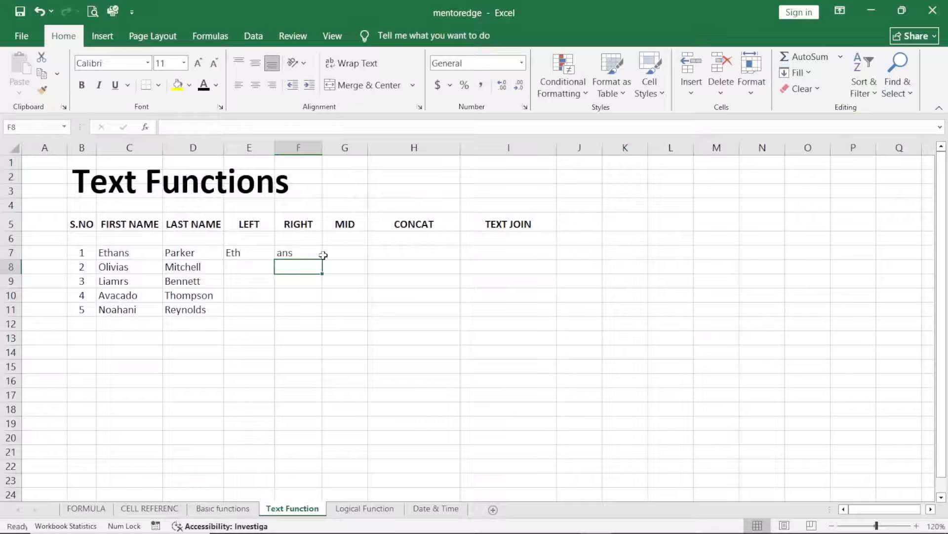
# Step: Extract 5 characters of C7 starting at position 2 into G7 with the MID function
pyautogui.click(339, 253)
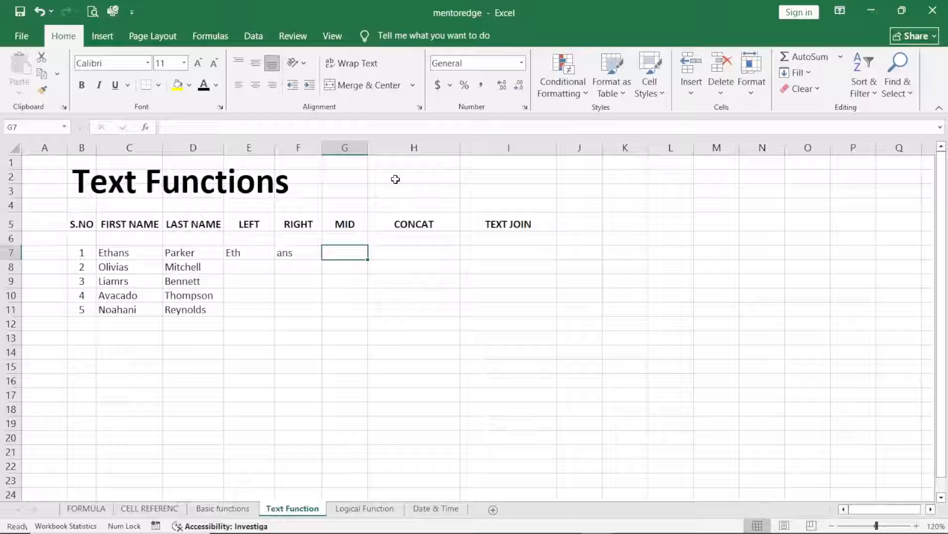
pyautogui.write('=')
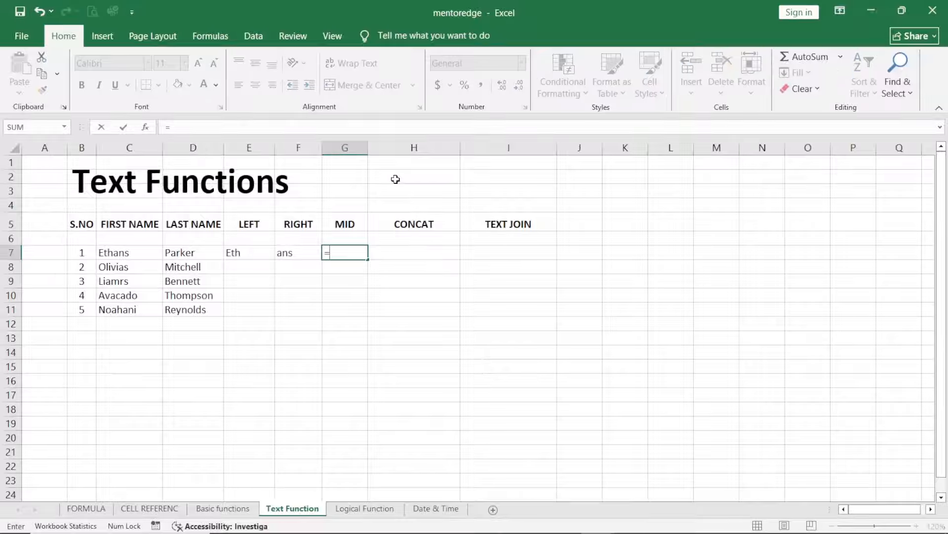
pyautogui.write('mid')
pyautogui.press('Tab')
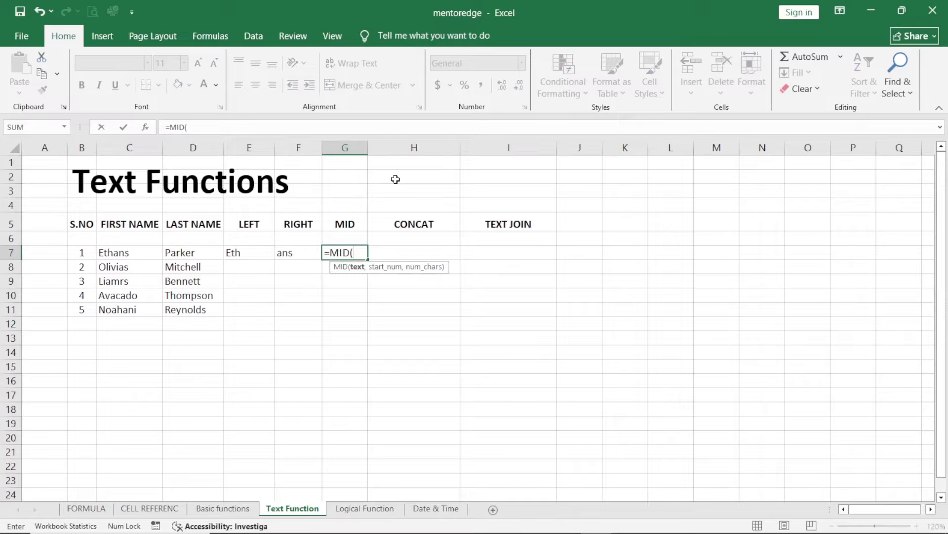
pyautogui.write('c')
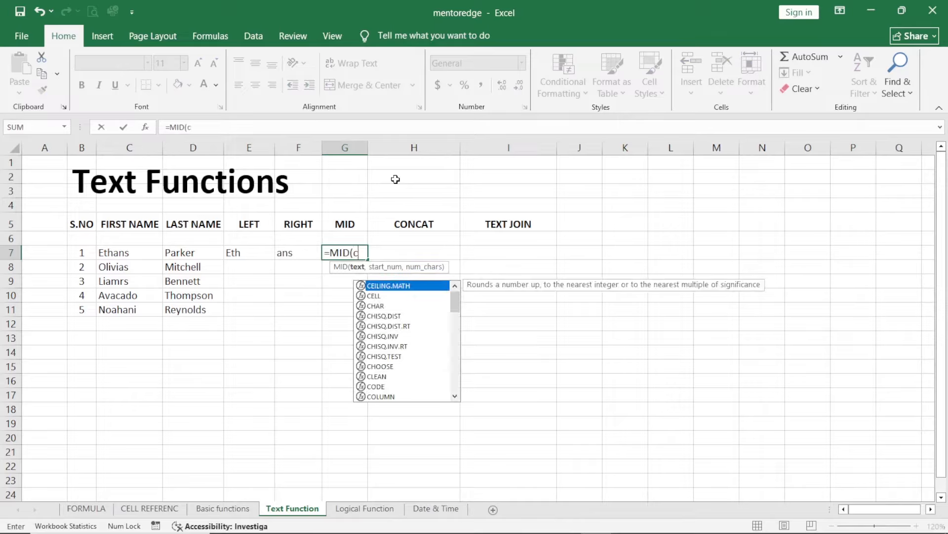
pyautogui.write('7,')
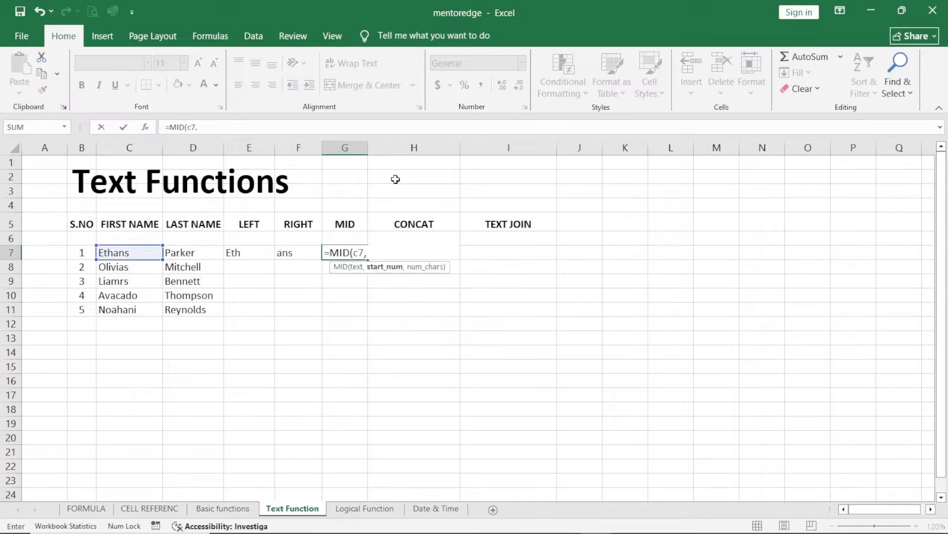
pyautogui.write('2,5')
pyautogui.press('Return')
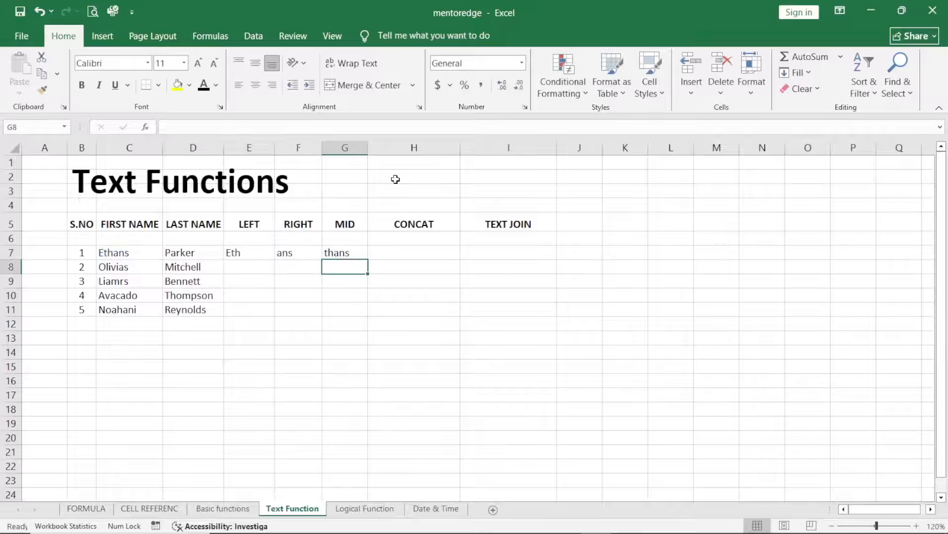
pyautogui.click(421, 249)
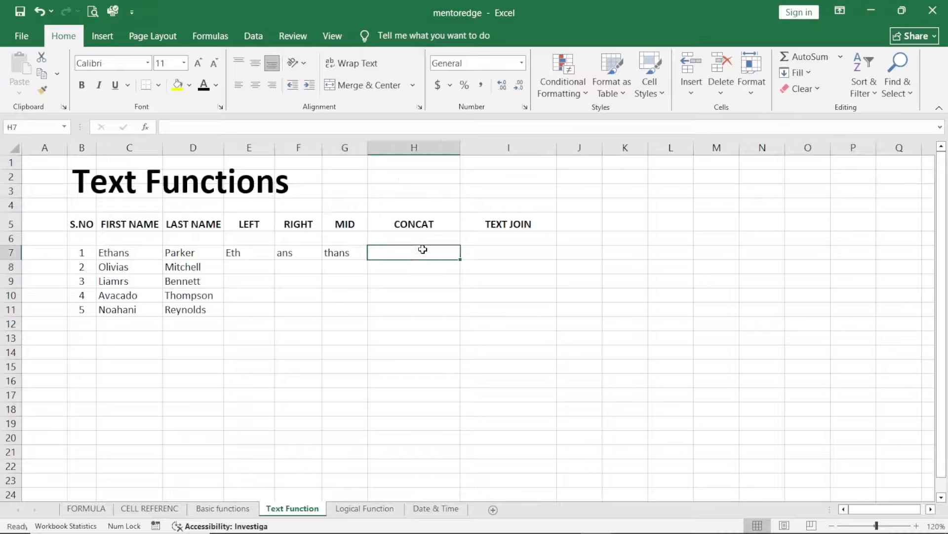
pyautogui.click(501, 165)
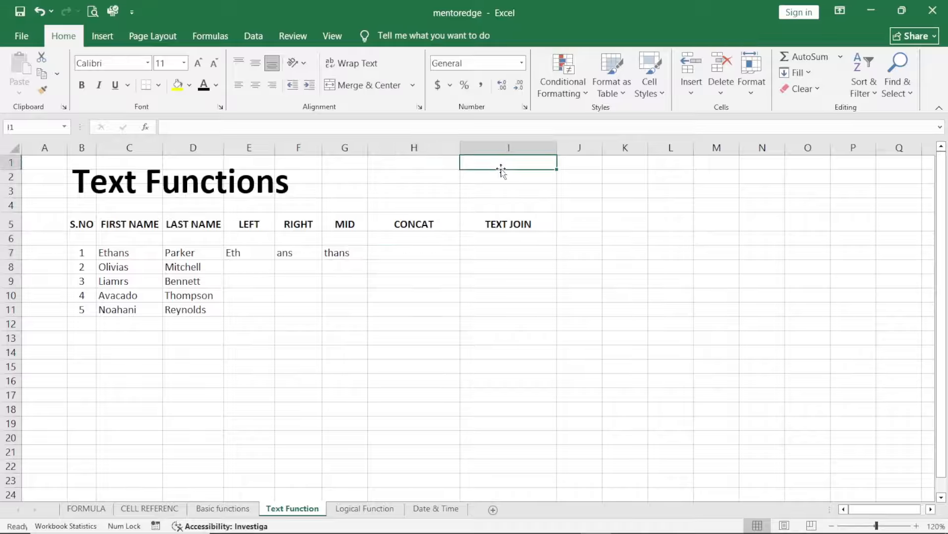
pyautogui.write('=')
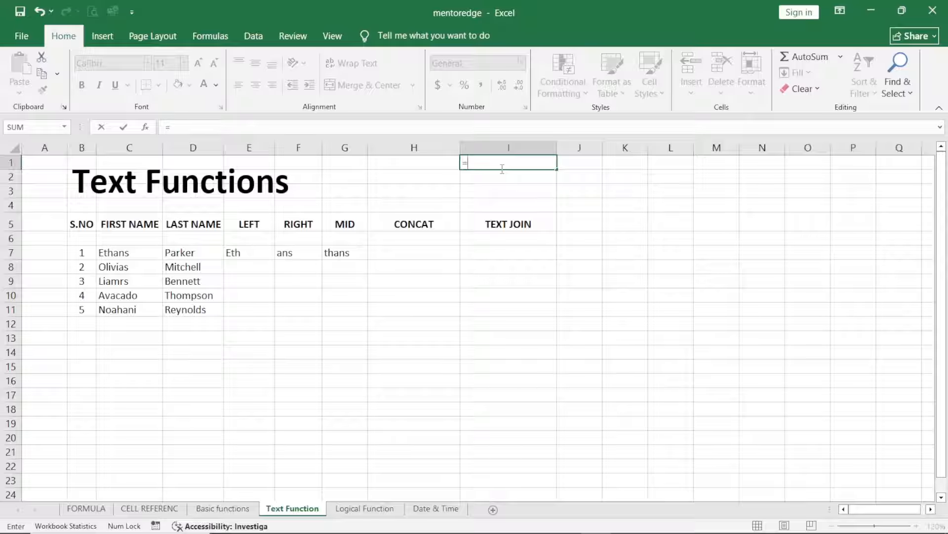
pyautogui.press('Escape')
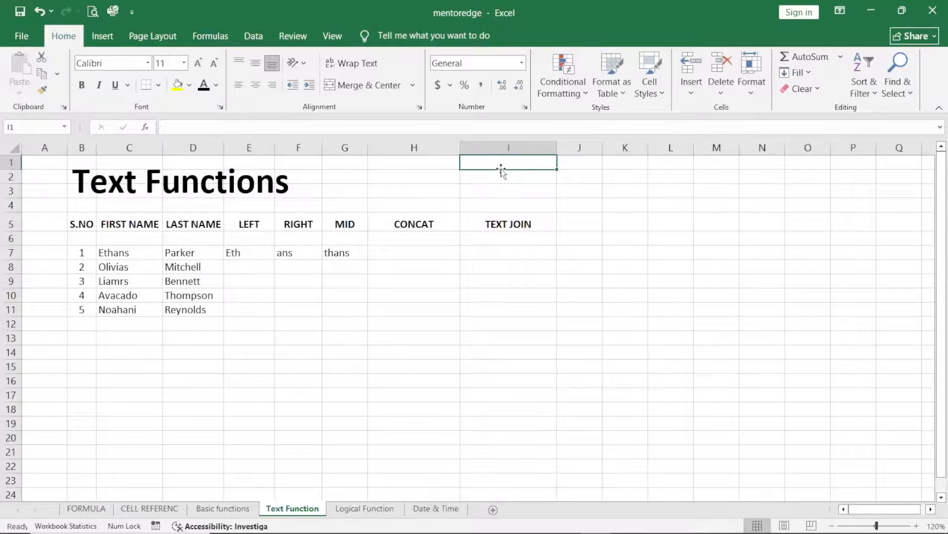
# Step: Join the first name in C7, an empty string "" and the last name in D7 in H7 with the CONCAT function
pyautogui.click(419, 255)
pyautogui.write('=')
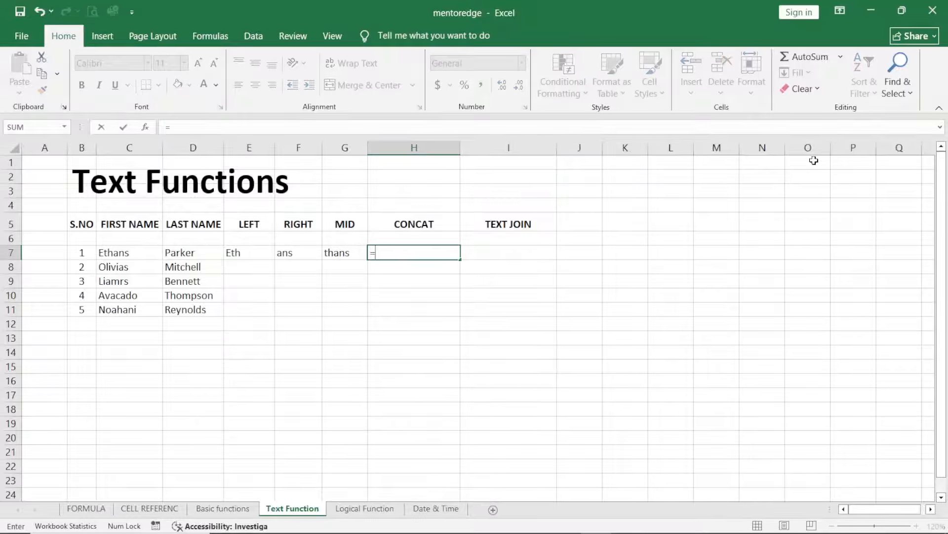
pyautogui.write('con')
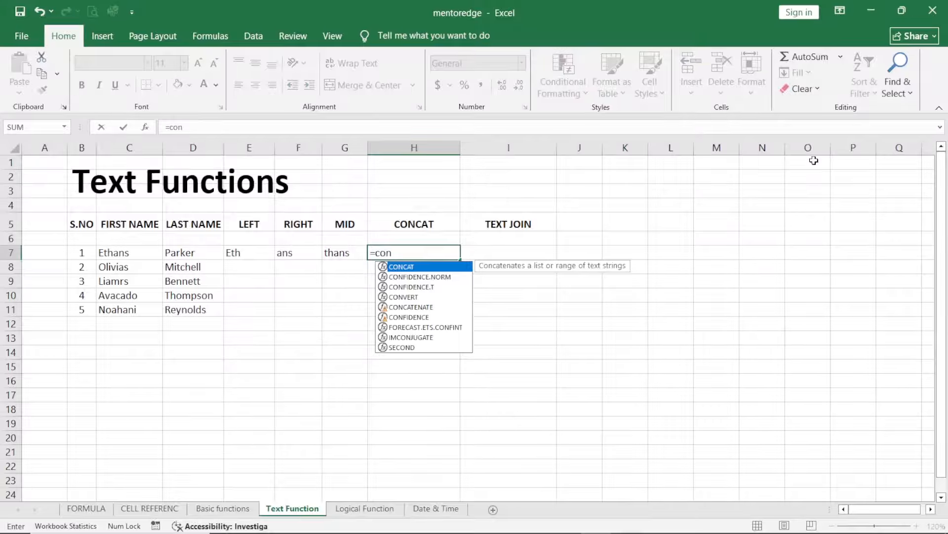
pyautogui.press('Tab')
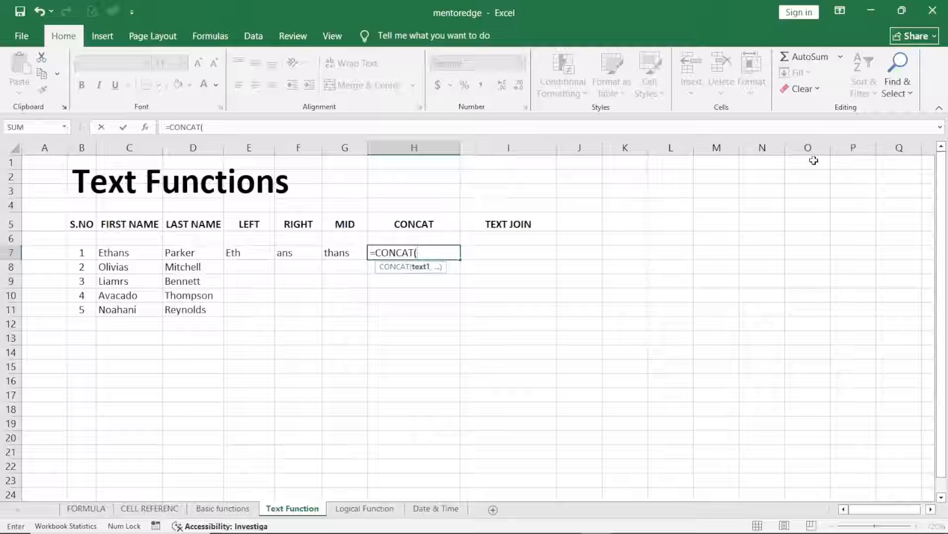
pyautogui.write('C')
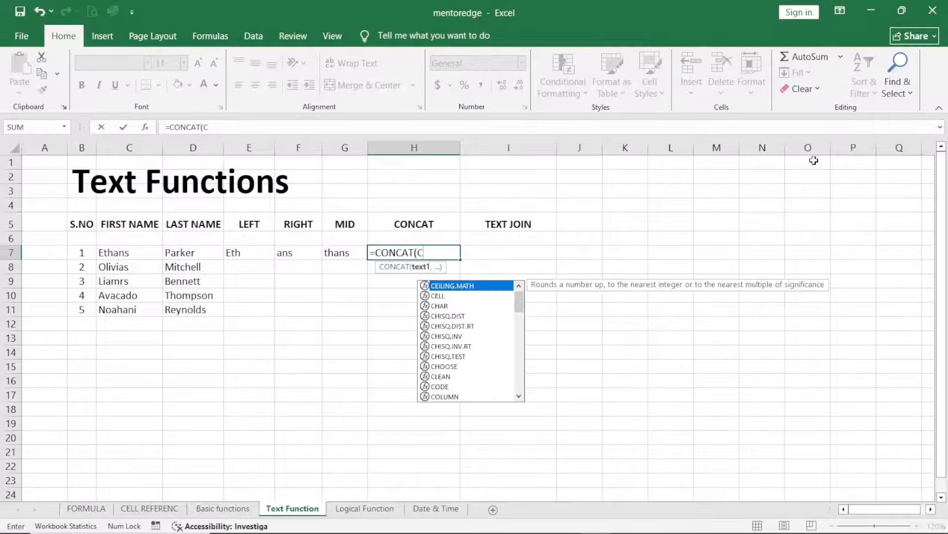
pyautogui.write('7,')
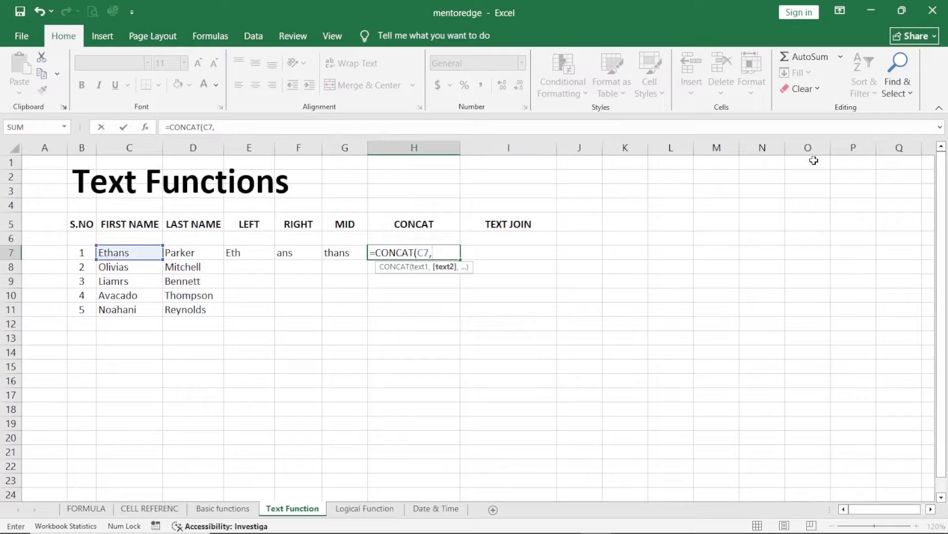
pyautogui.write('"",D')
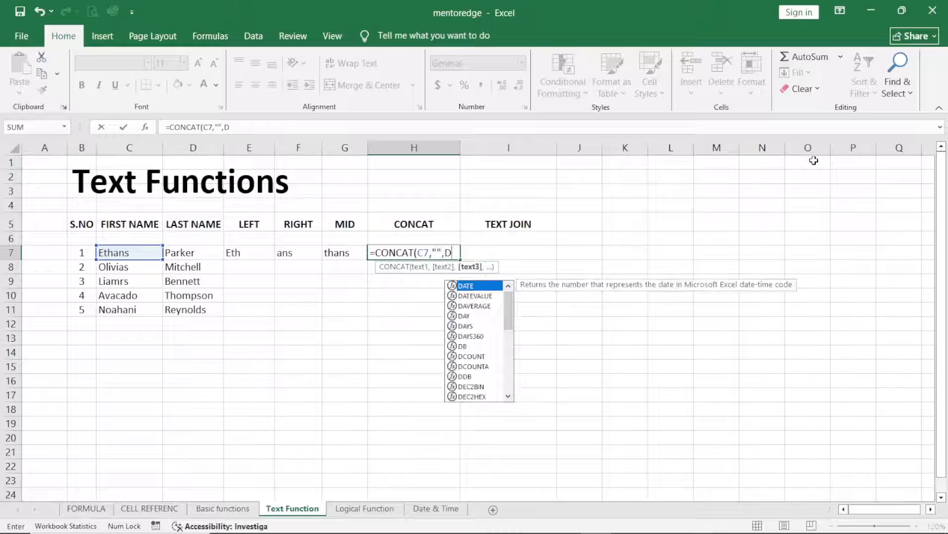
pyautogui.write('7')
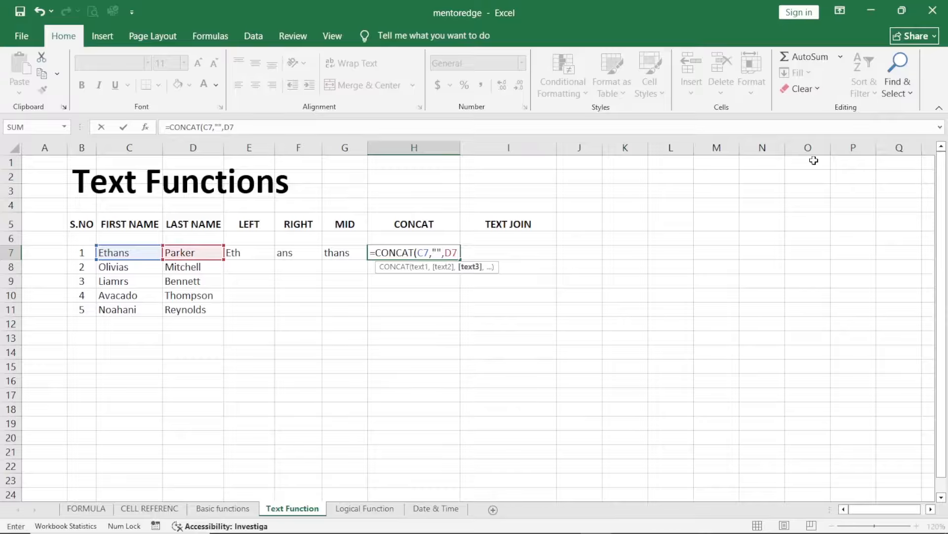
pyautogui.press('Return')
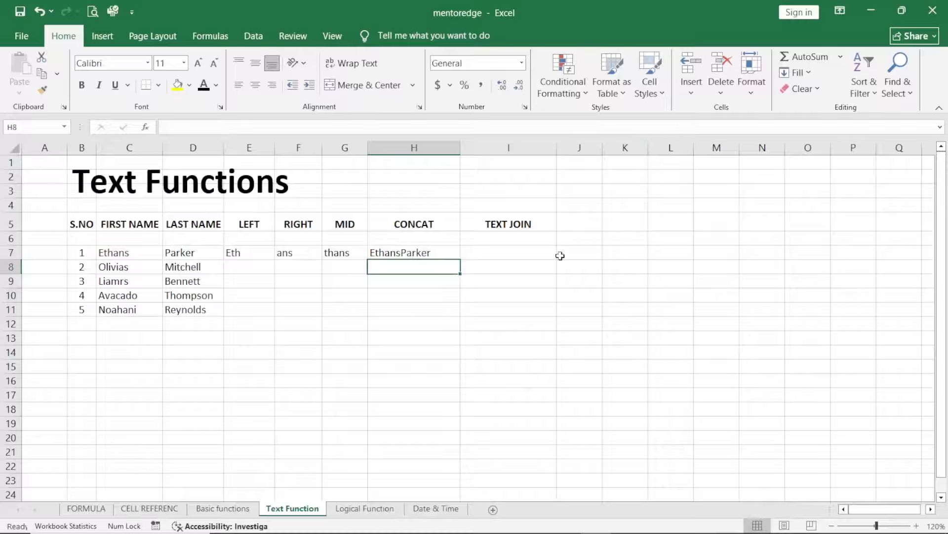
# Step: Join the first name in C7 and last name in D7 in I7 using TEXTJOIN with a space delimiter, ignoring empty cells
pyautogui.click(517, 254)
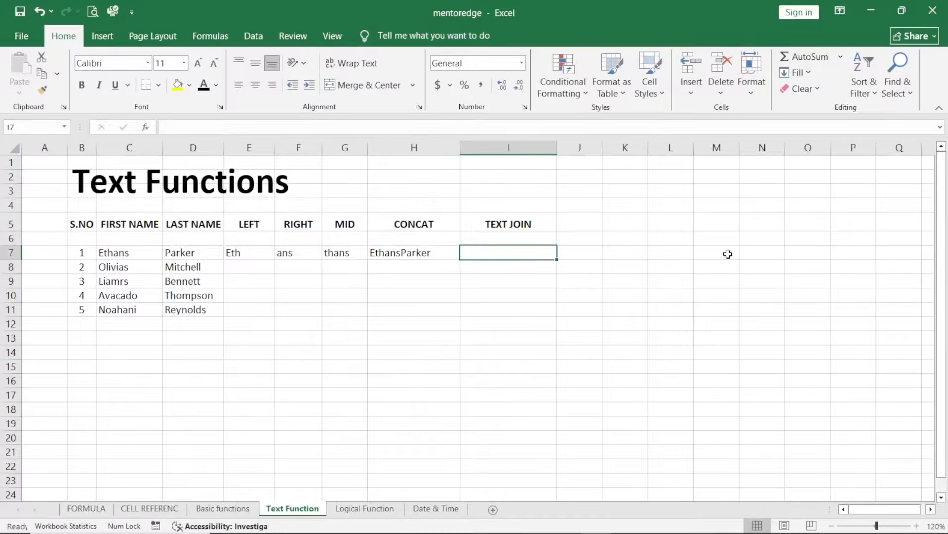
pyautogui.write('=text')
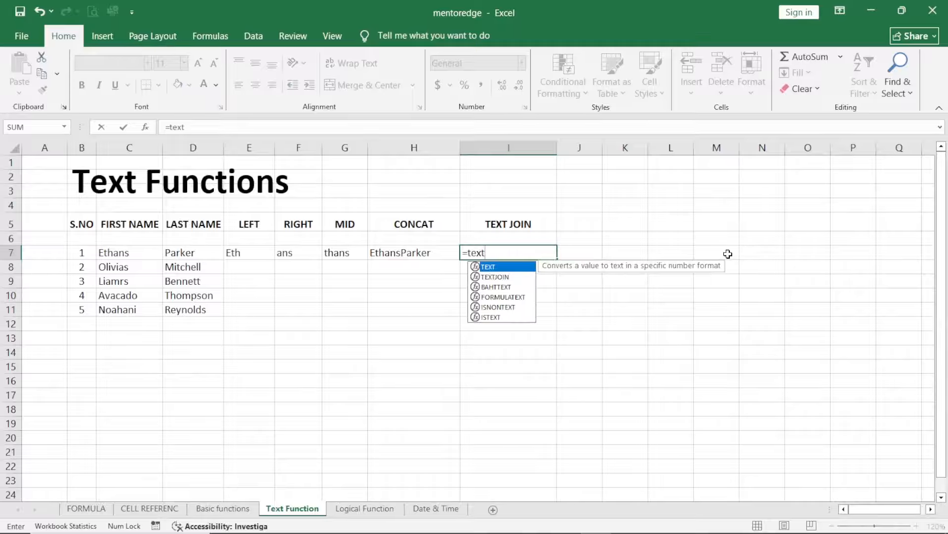
pyautogui.write('j')
pyautogui.press('Tab')
pyautogui.write('" "')
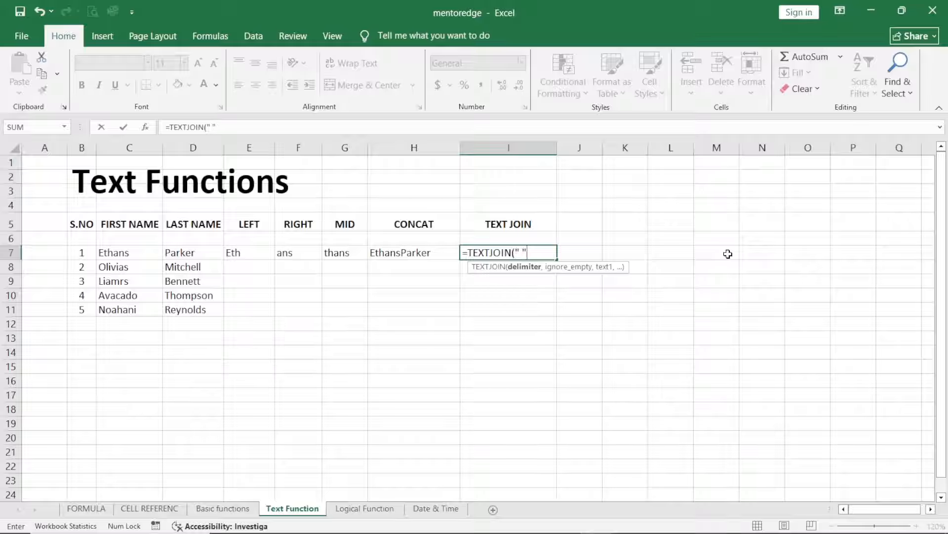
pyautogui.write(',t')
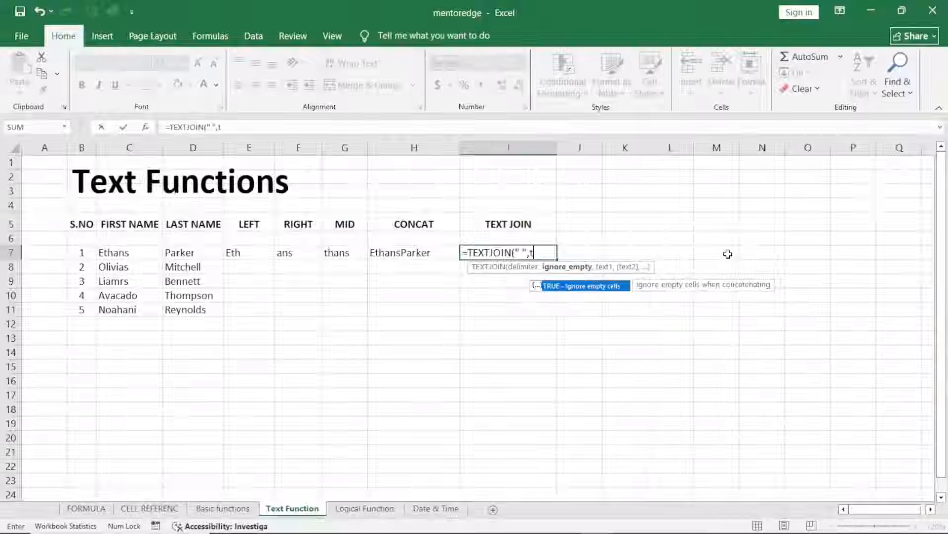
pyautogui.write('rue,')
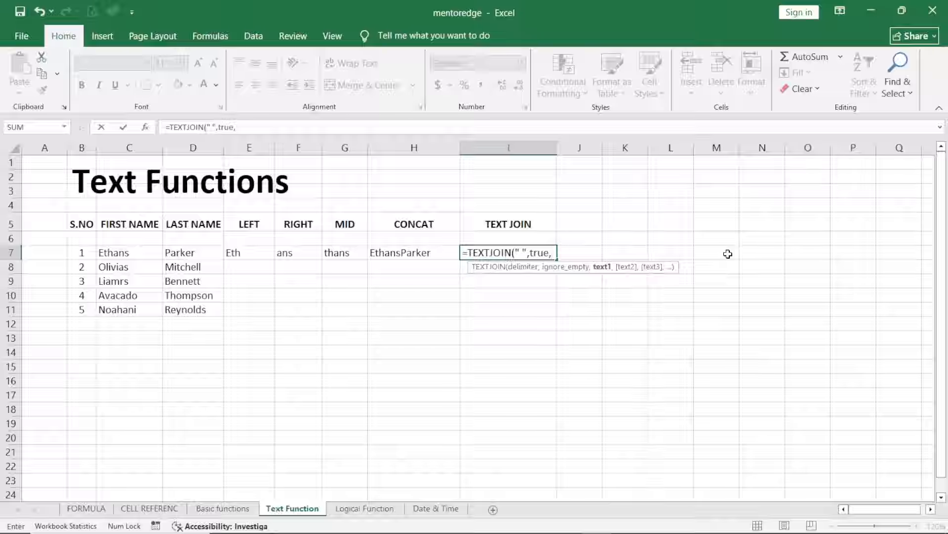
pyautogui.write('C7,d')
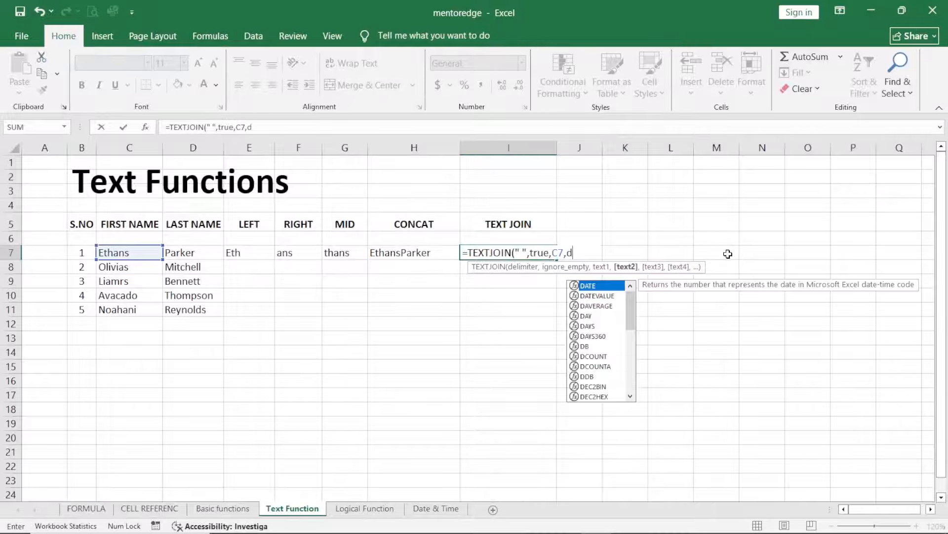
pyautogui.write('7)')
pyautogui.press('Return')
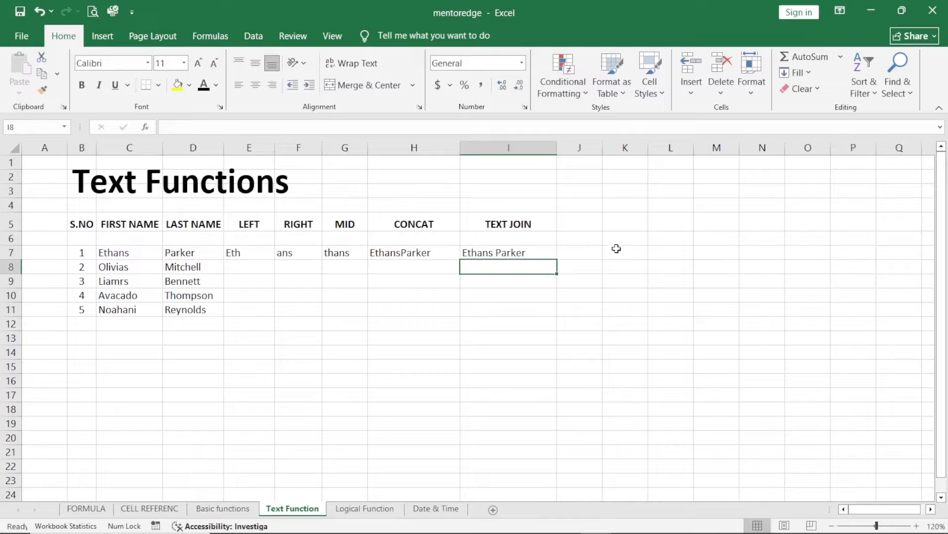
# Step: Fill the LEFT, RIGHT, MID, CONCAT and TEXTJOIN formulas from E7:I7 down through row 11
pyautogui.click(526, 250)
pyautogui.click(261, 257)
pyautogui.moveTo(260, 256); pyautogui.dragTo(556, 318)
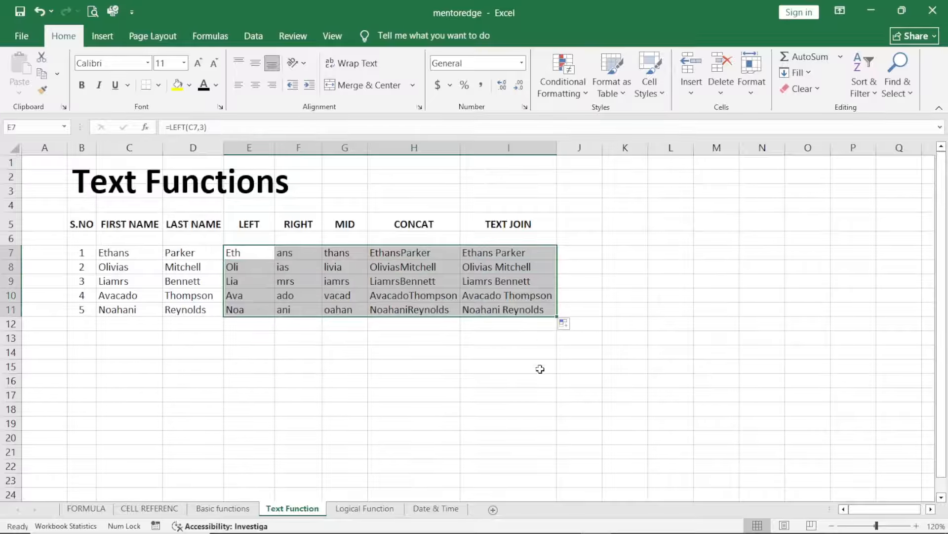
pyautogui.click(533, 384)
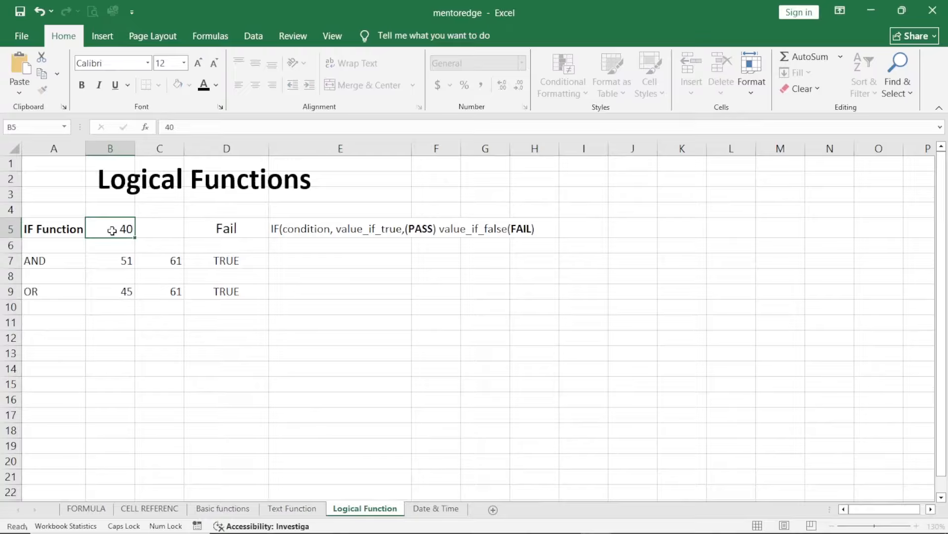
pyautogui.press('Return')
pyautogui.click(112, 231)
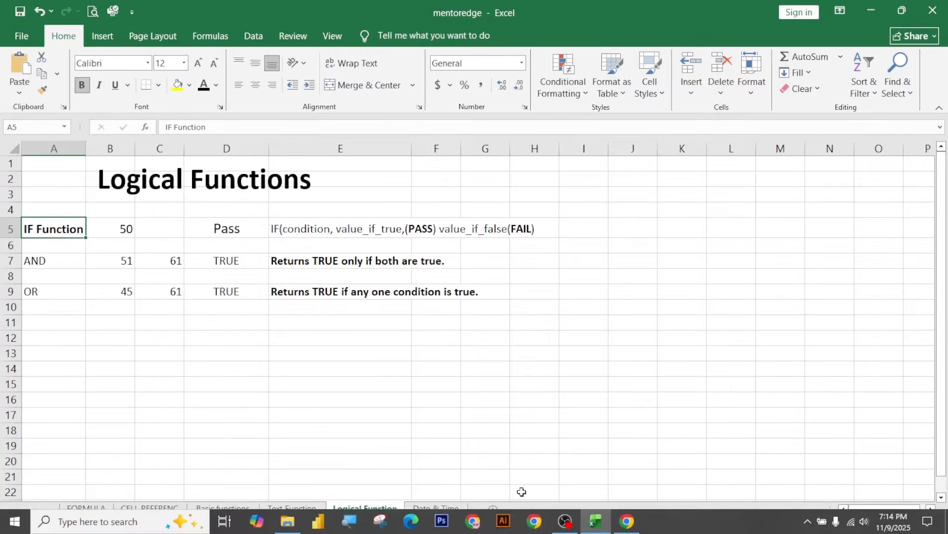
pyautogui.click(570, 524)
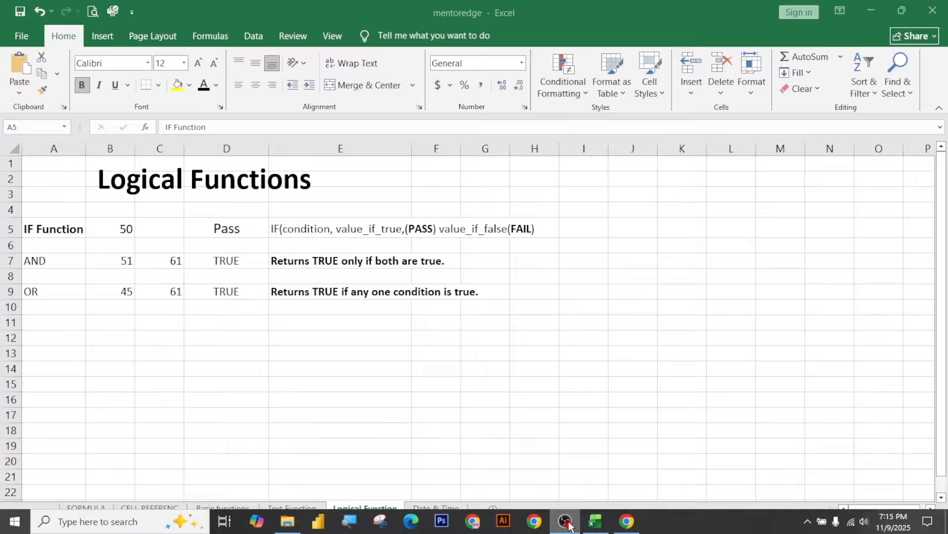
pyautogui.click(913, 368)
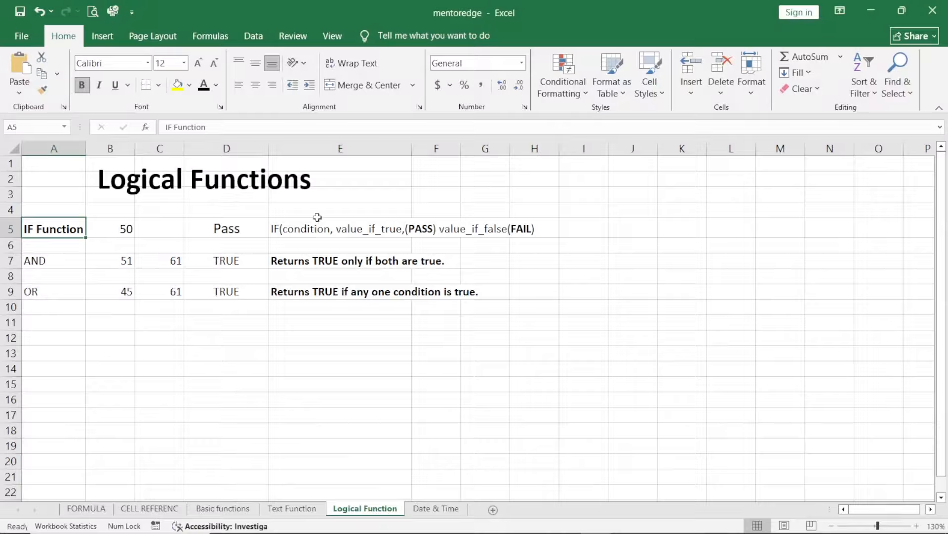
# Step: Examine the IF syntax note in E5 and the IF formula in D5, briefly displaying the sheet's formulas instead of results
pyautogui.click(55, 180)
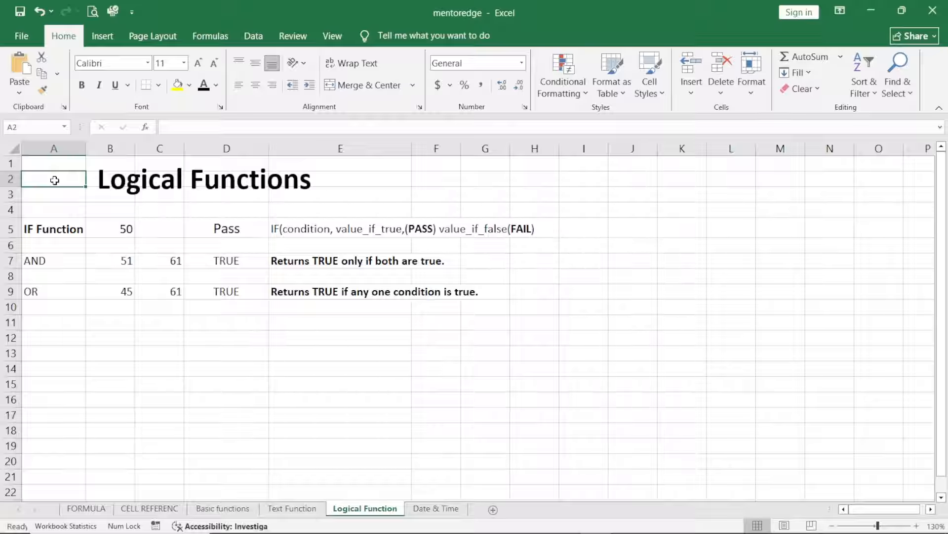
pyautogui.click(51, 231)
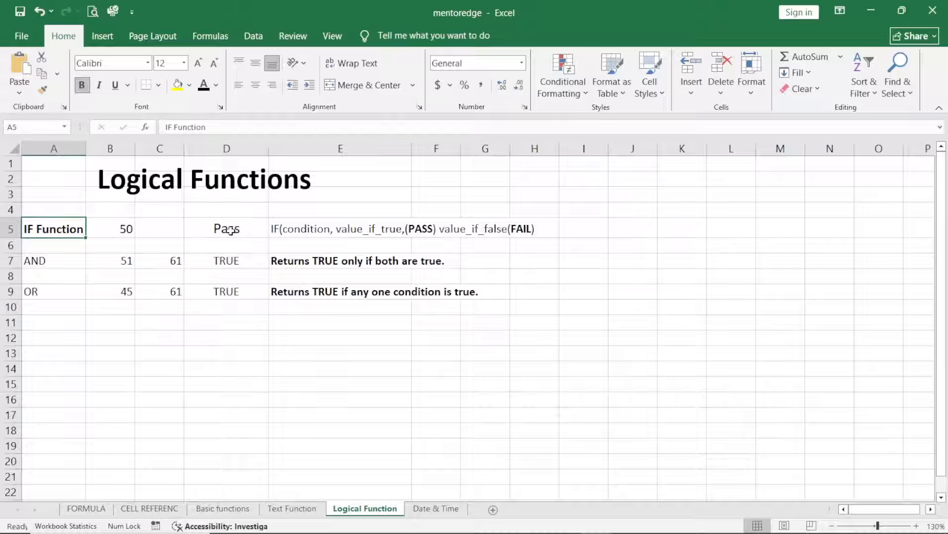
pyautogui.click(274, 231)
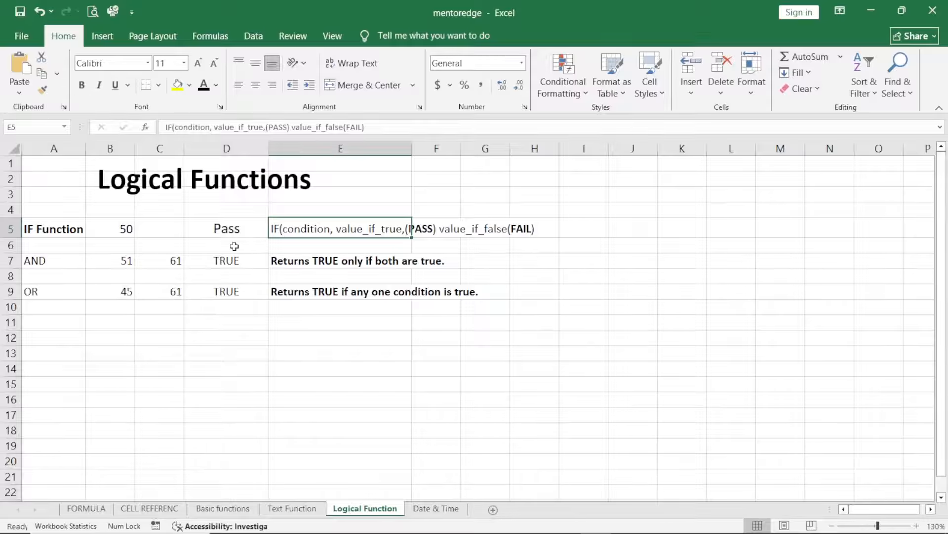
pyautogui.click(243, 225)
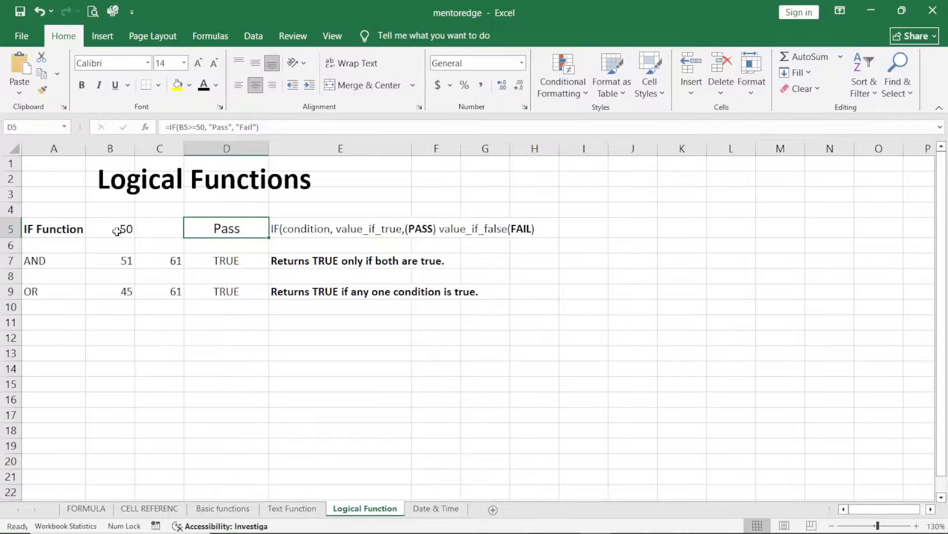
pyautogui.hotkey('ctrl', '`')
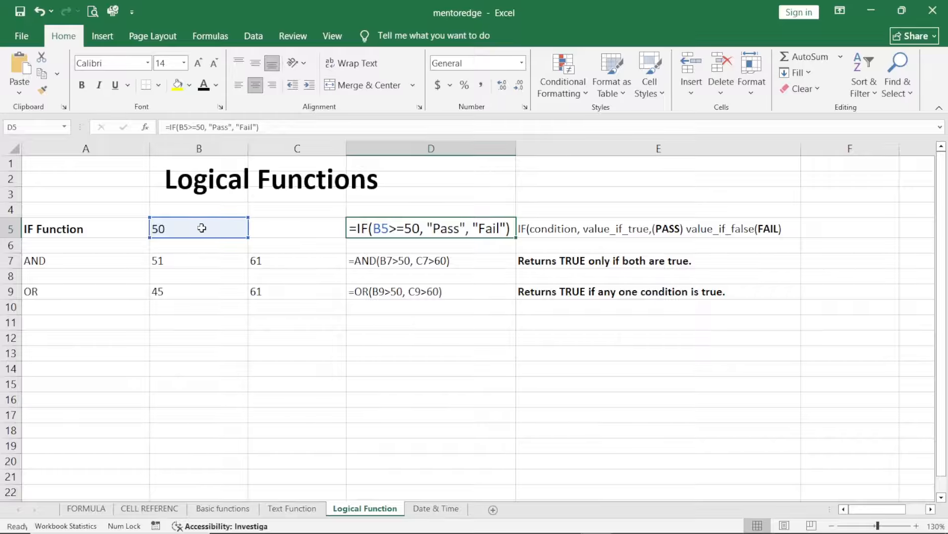
pyautogui.hotkey('ctrl', '`')
# Step: Test the IF formula by entering a different number in B5, and return B5 to 50
pyautogui.click(128, 230)
pyautogui.write('4')
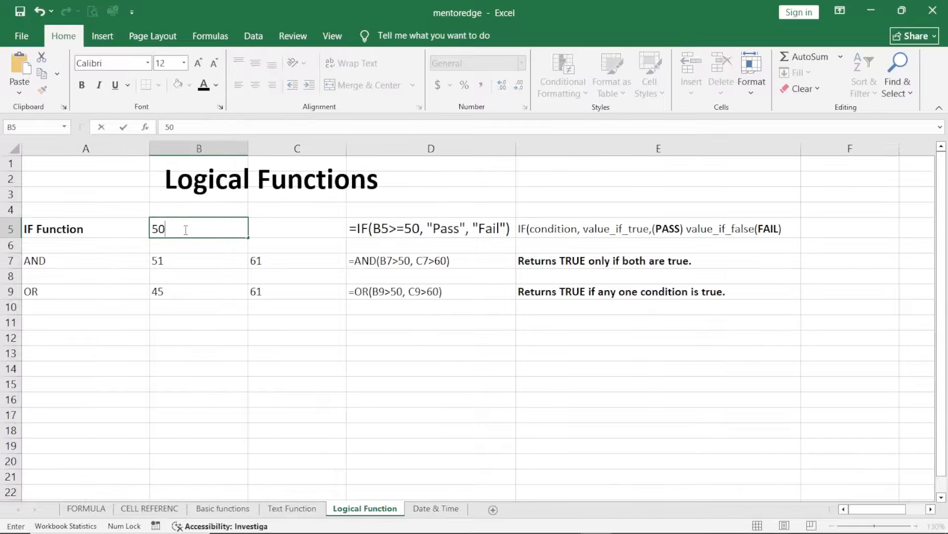
pyautogui.press('Return')
pyautogui.hotkey('ctrl', '`')
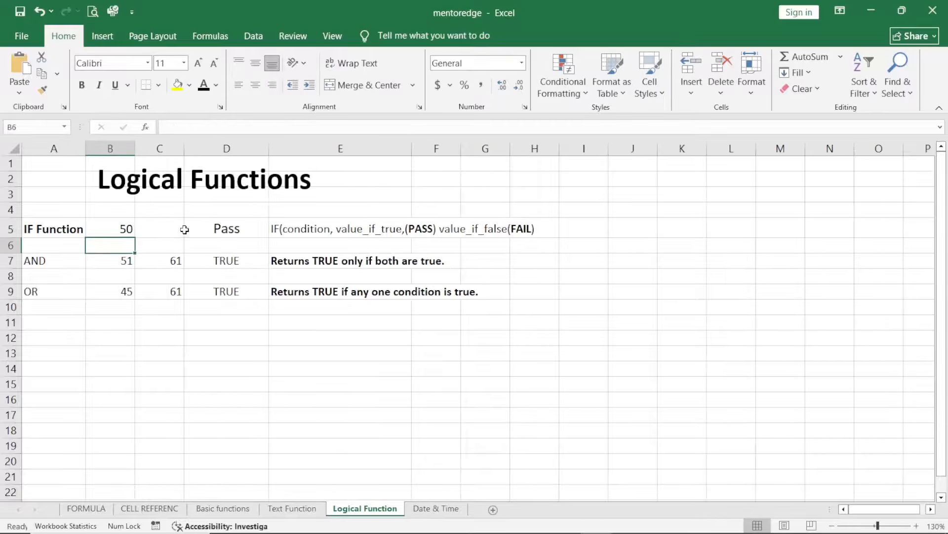
# Step: Set the IF test value in B5 and the first AND test value in B7 to 40
pyautogui.click(196, 223)
pyautogui.click(111, 226)
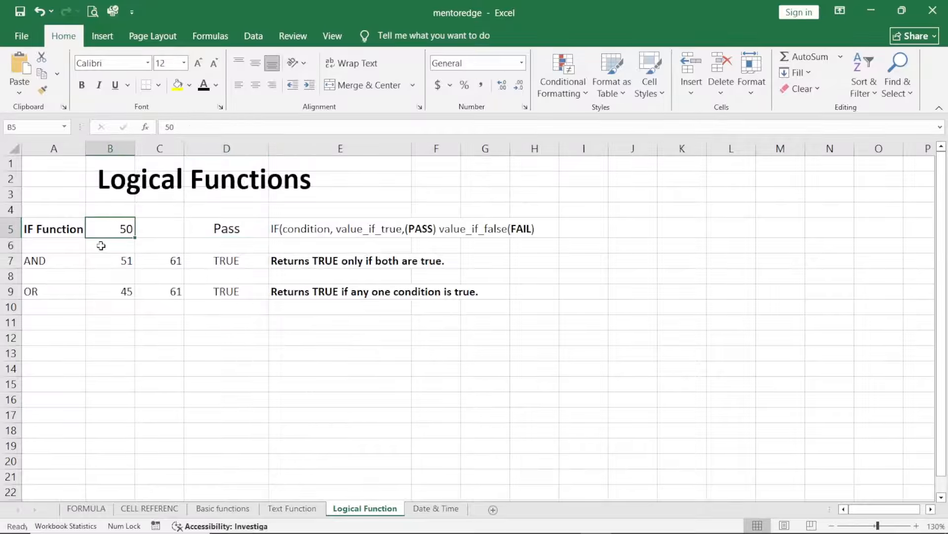
pyautogui.hotkey('ctrl', '`')
pyautogui.write('4')
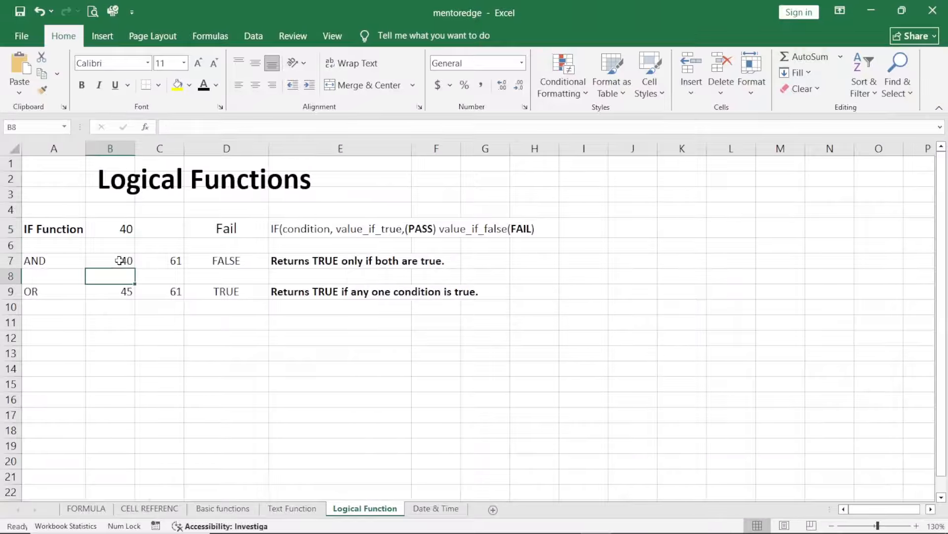
pyautogui.click(120, 260)
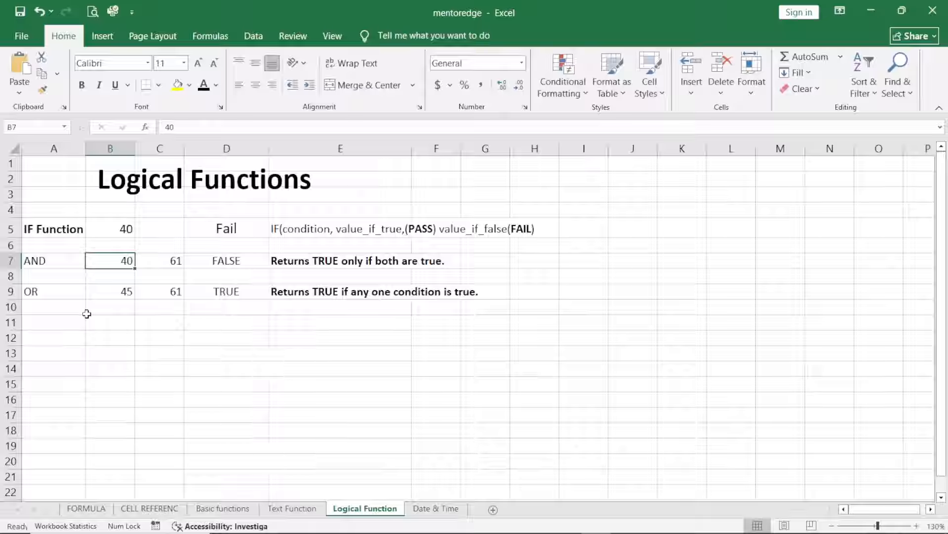
pyautogui.click(114, 292)
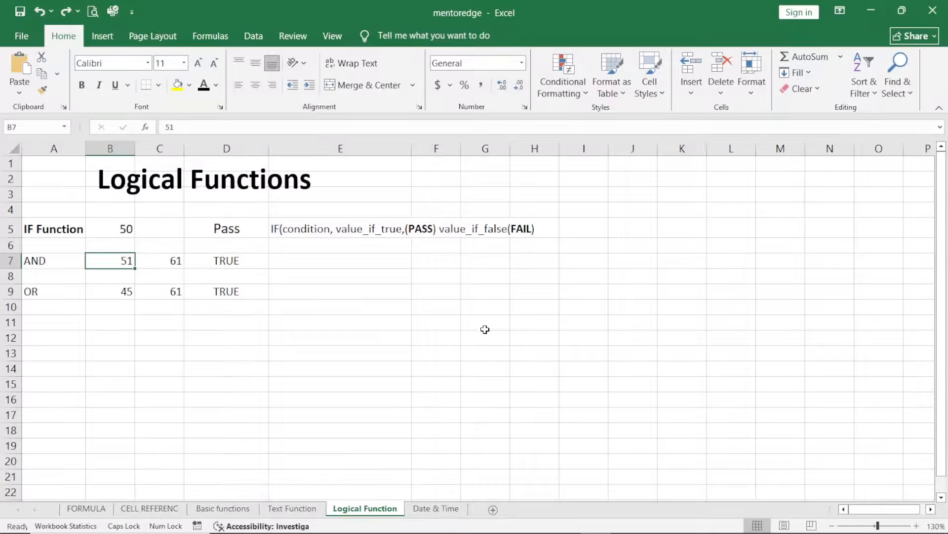
# Step: Examine the AND formula in D7 and the cells it references, briefly displaying the sheet's formulas instead of results
pyautogui.click(303, 265)
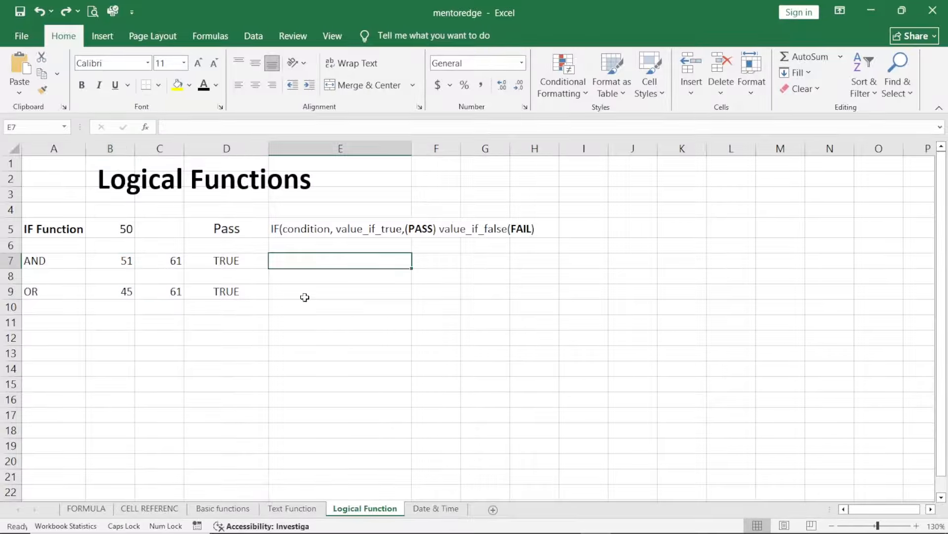
pyautogui.click(237, 262)
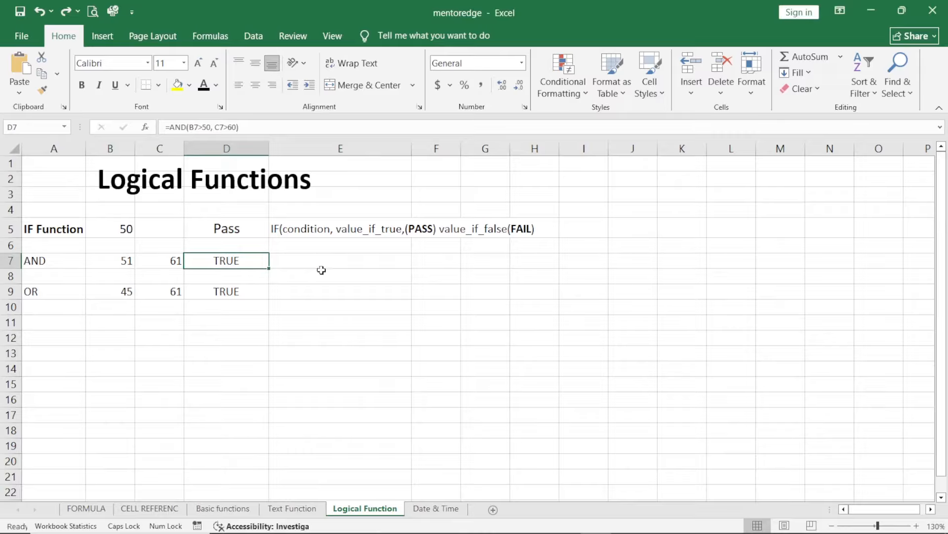
pyautogui.hotkey('ctrl', '`')
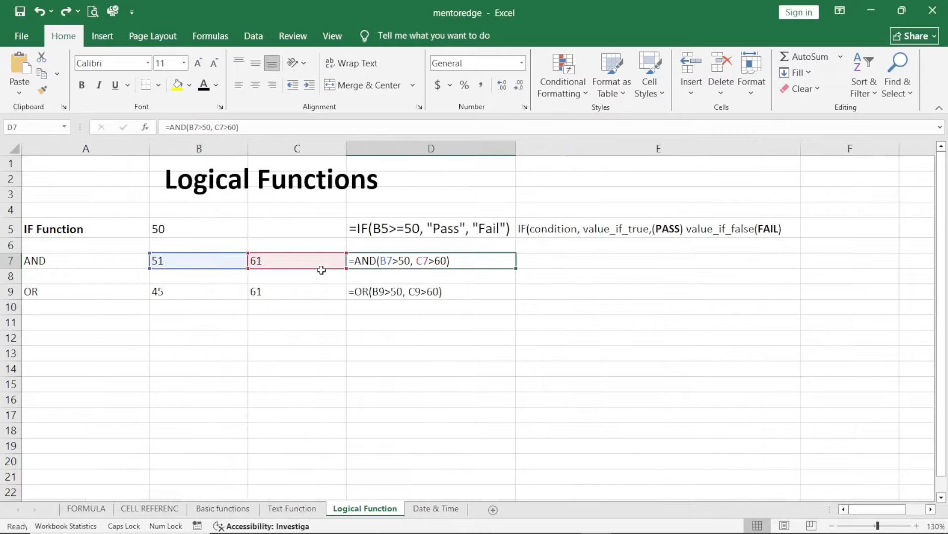
pyautogui.click(535, 261)
pyautogui.hotkey('ctrl', '`')
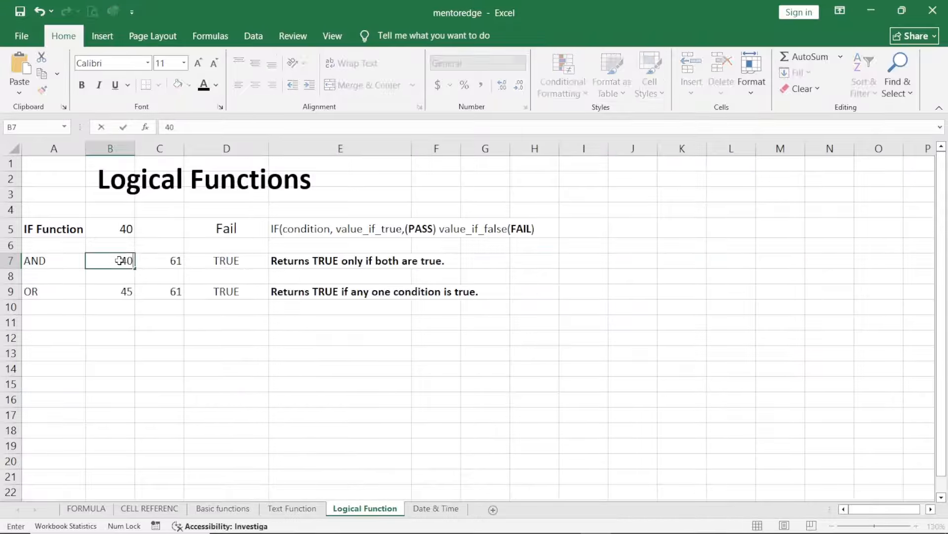
pyautogui.press('Return')
pyautogui.click(119, 260)
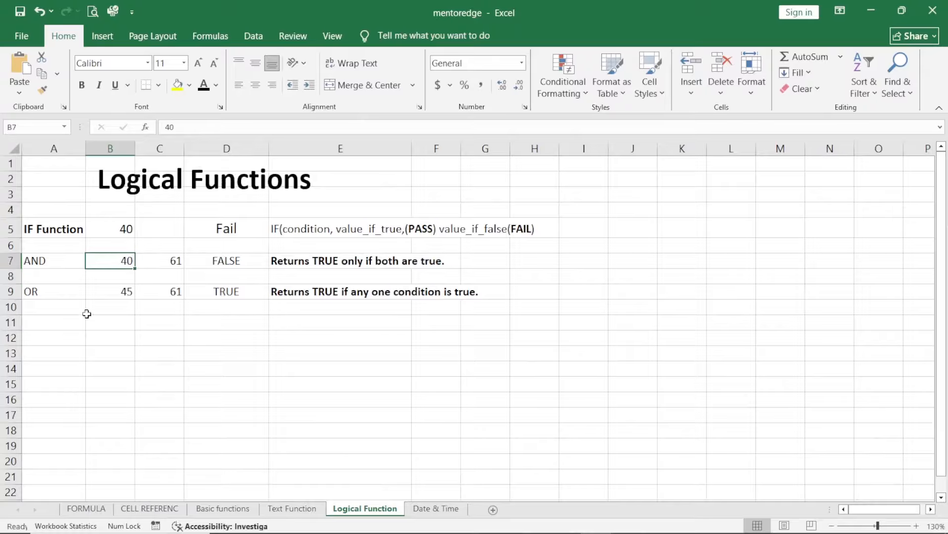
# Step: Examine the OR formula in D9 and the cells it references, briefly displaying the sheet's formulas instead of results
pyautogui.click(118, 293)
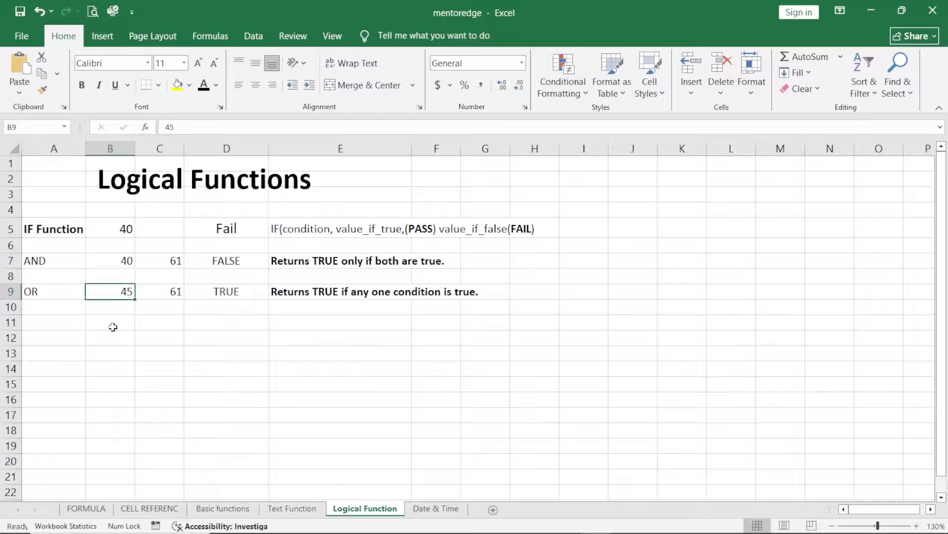
pyautogui.hotkey('ctrl', '`')
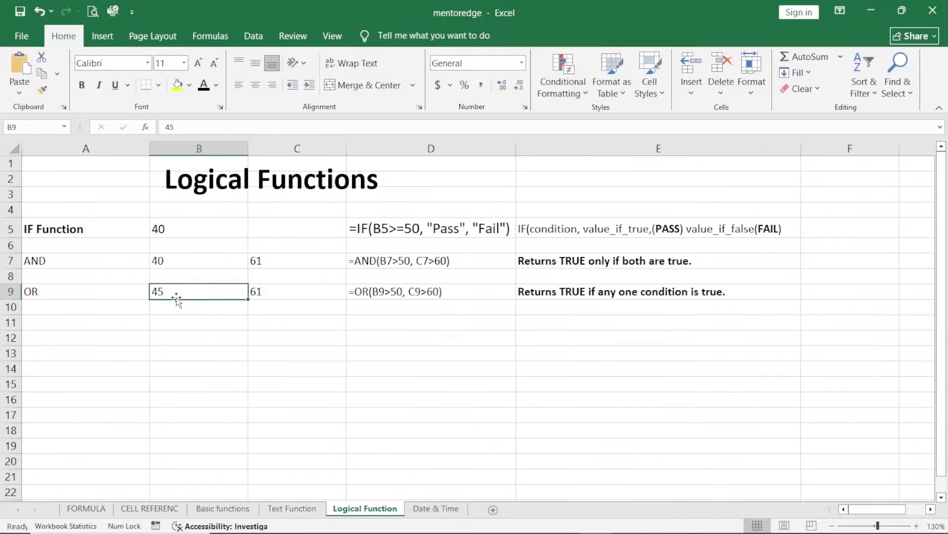
pyautogui.click(474, 296)
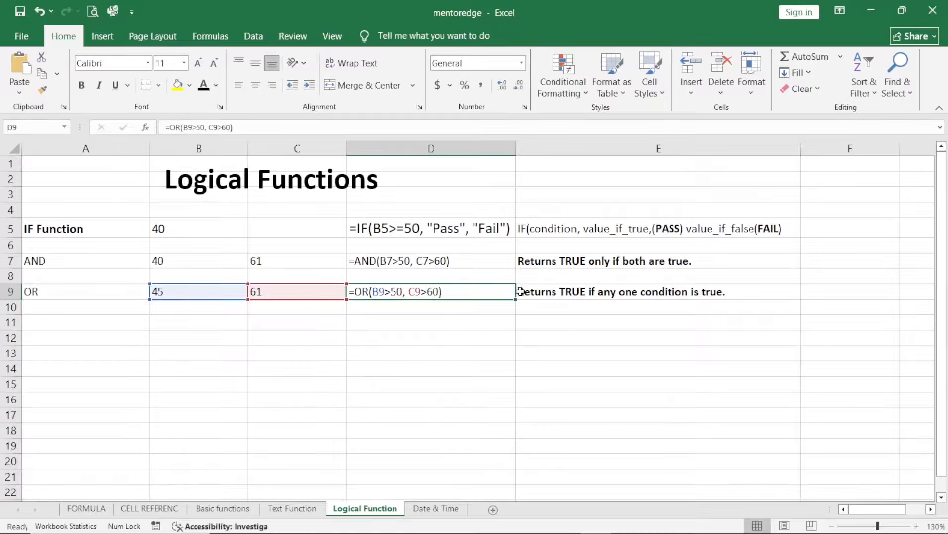
pyautogui.click(213, 291)
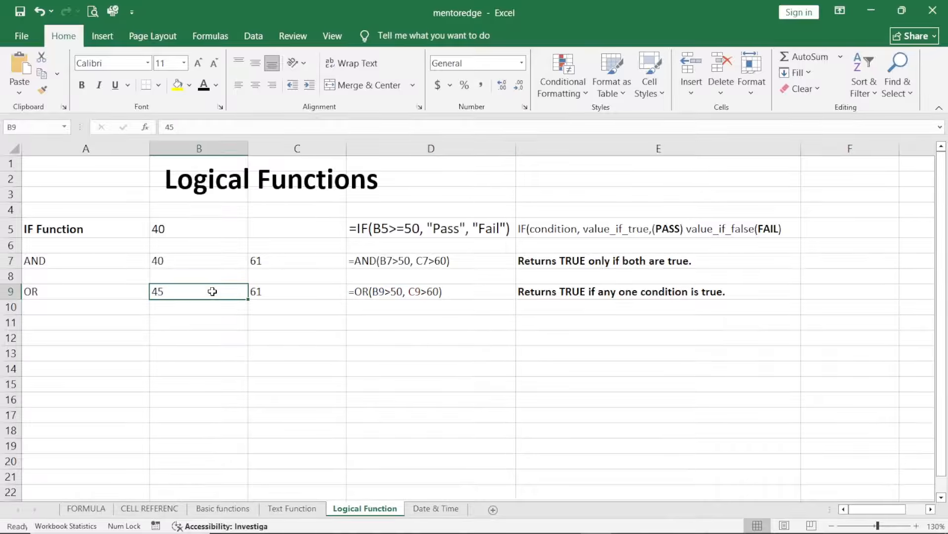
pyautogui.hotkey('ctrl', '`')
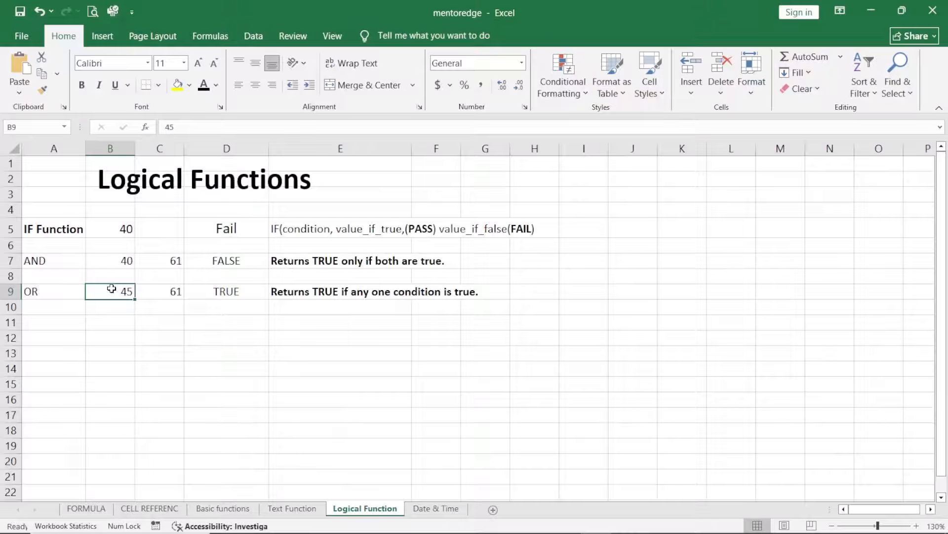
# Step: Set both OR test values, in B9 and C9, to 10
pyautogui.write('10')
pyautogui.press('Right')
pyautogui.write('10')
pyautogui.press('Return')
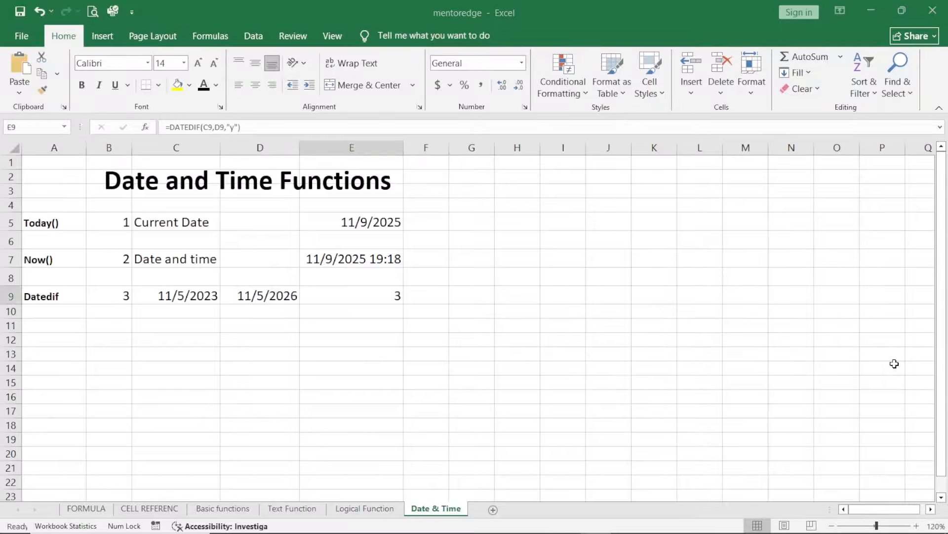
# Step: Examine the TODAY formula in E5 and its row labels, briefly displaying the sheet's formulas instead of results
pyautogui.click(63, 179)
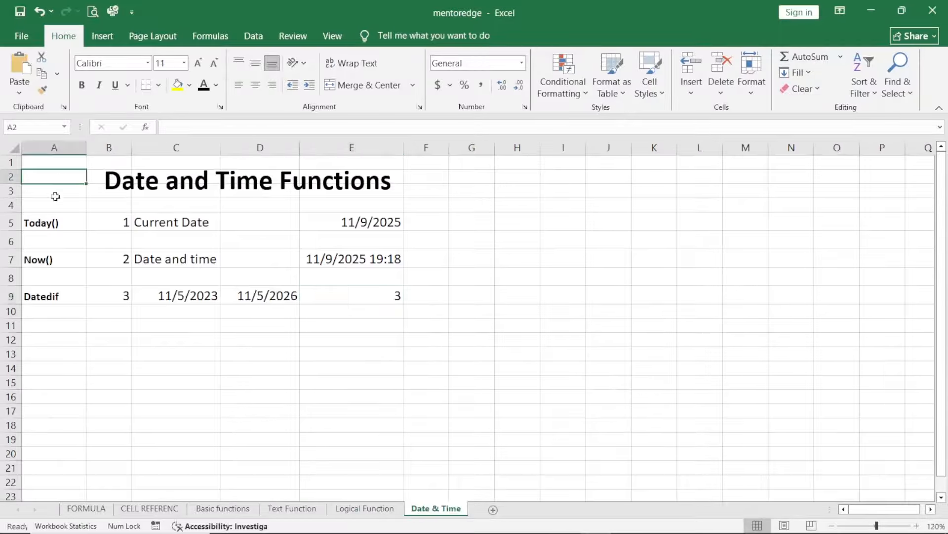
pyautogui.click(38, 226)
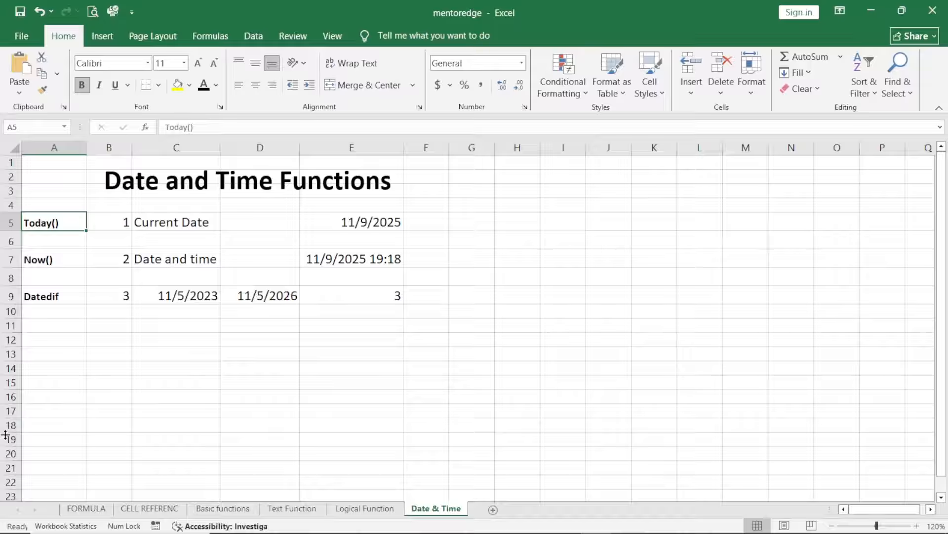
pyautogui.press('Right')
pyautogui.press('Right')
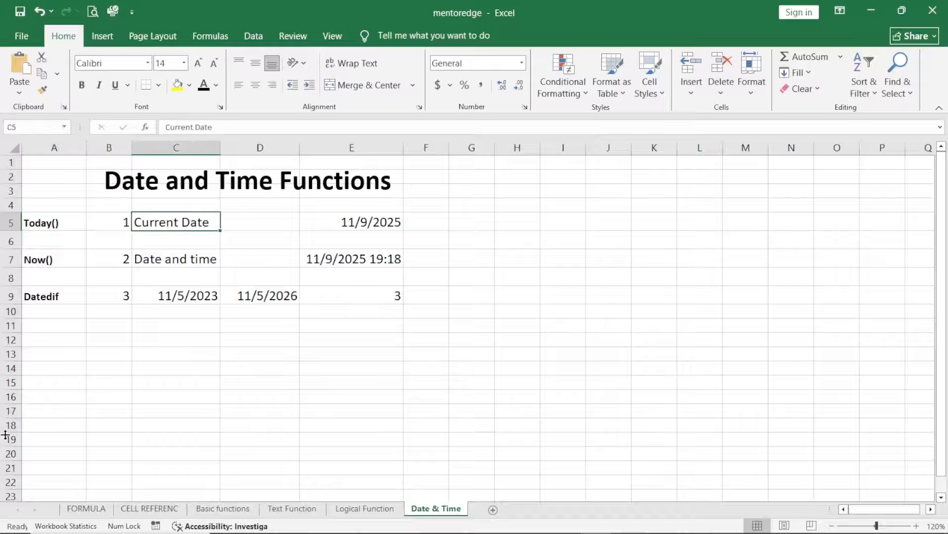
pyautogui.press('Right')
pyautogui.press('Right')
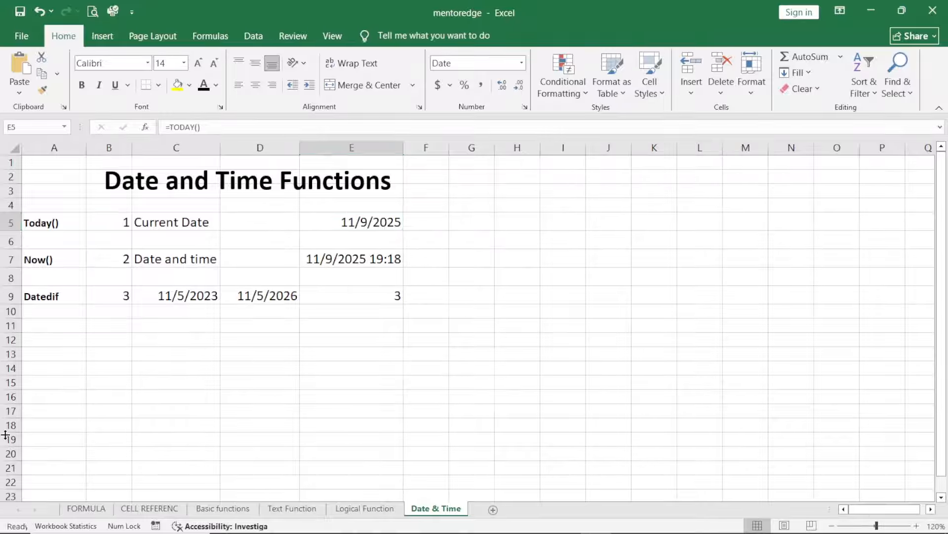
pyautogui.hotkey('ctrl', '`')
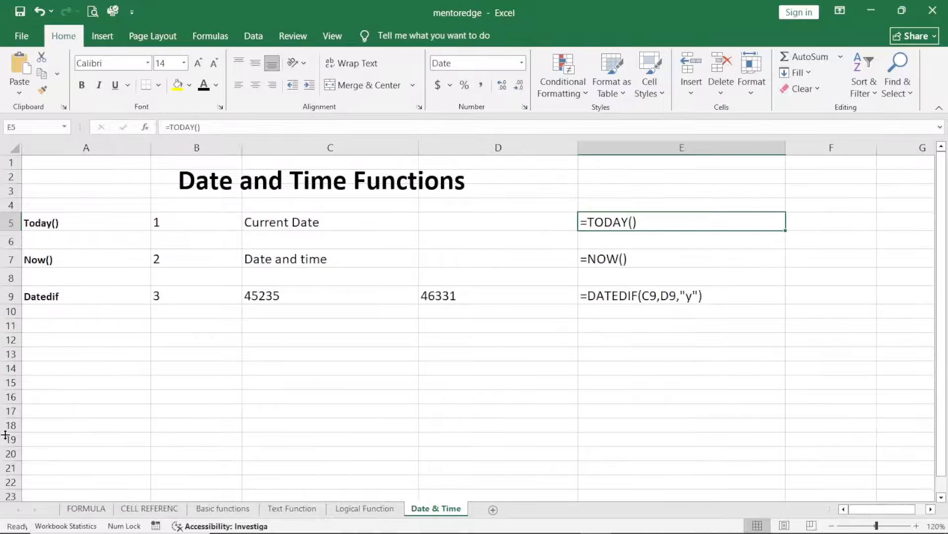
pyautogui.hotkey('ctrl', '`')
# Step: Examine the NOW formula in E7 and its row labels, briefly displaying the sheet's formulas instead of results
pyautogui.press('Left')
pyautogui.press('Left')
pyautogui.press('Left')
pyautogui.press('Left')
pyautogui.press('Down')
pyautogui.press('Down')
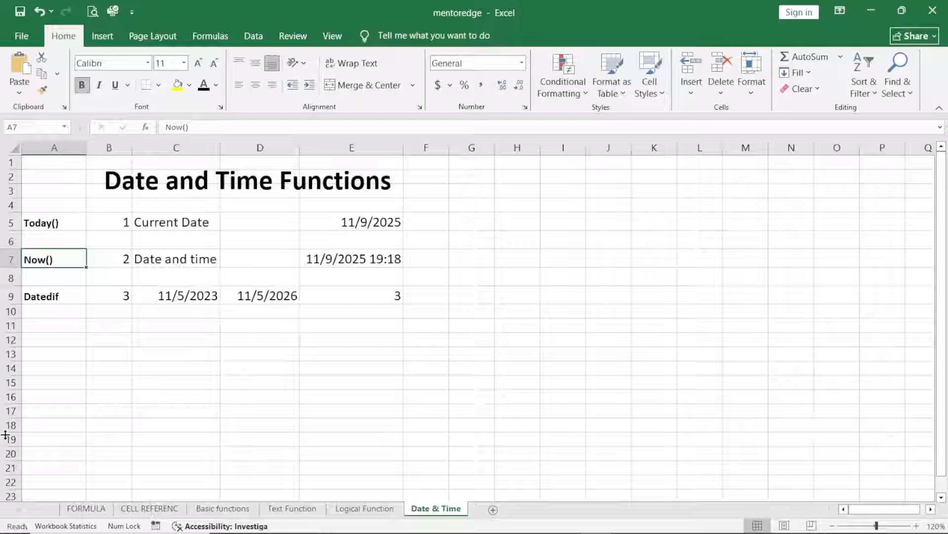
pyautogui.press('Right')
pyautogui.press('Right')
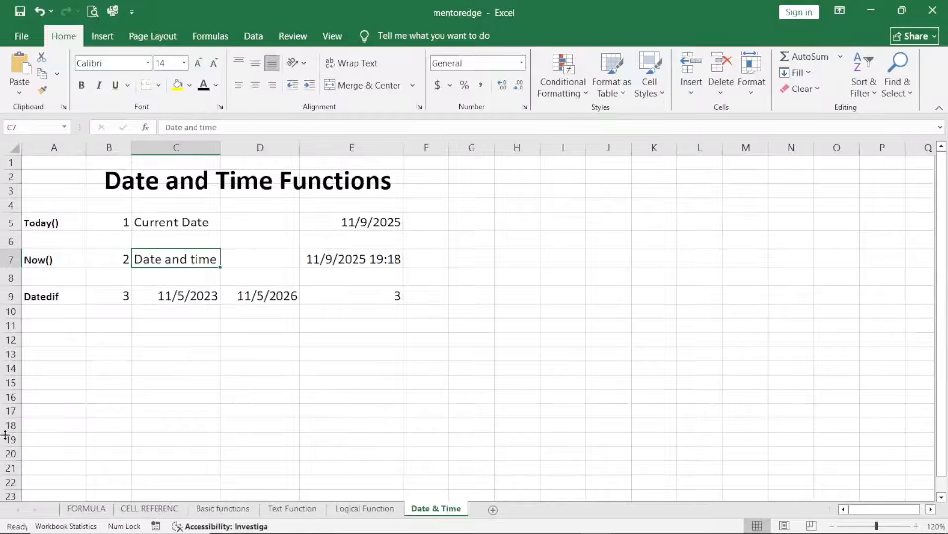
pyautogui.press('Right')
pyautogui.press('Right')
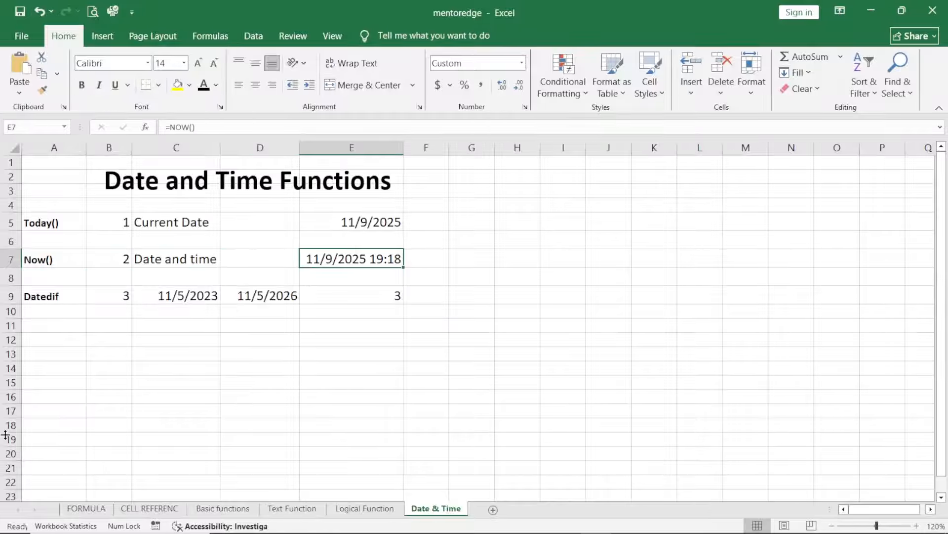
pyautogui.hotkey('ctrl', '`')
pyautogui.press('Right')
pyautogui.press('Left')
pyautogui.hotkey('ctrl', '`')
# Step: Examine the DATEDIF formula in E9 and the two dates it references in C9 and D9, displaying the sheet's formulas instead of results
pyautogui.press('Left')
pyautogui.press('Left')
pyautogui.press('Left')
pyautogui.press('Left')
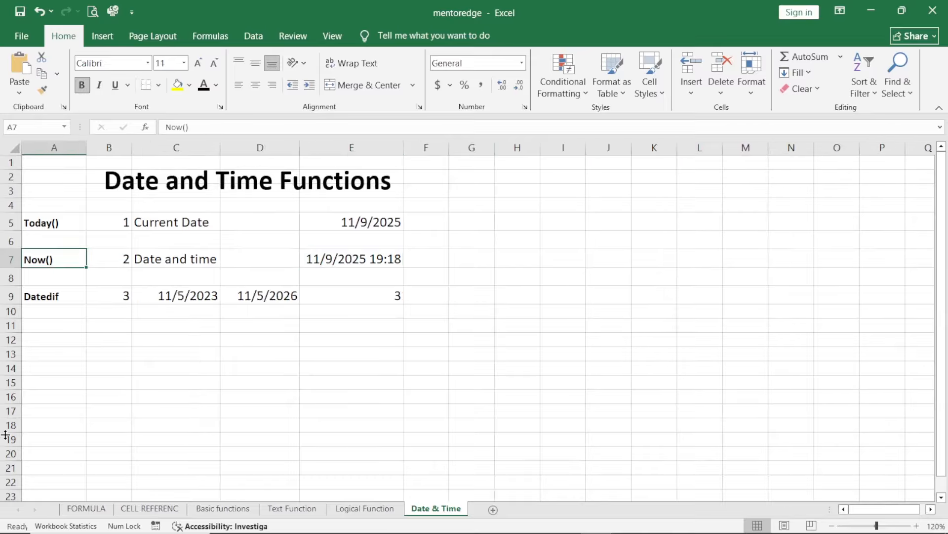
pyautogui.press('Down')
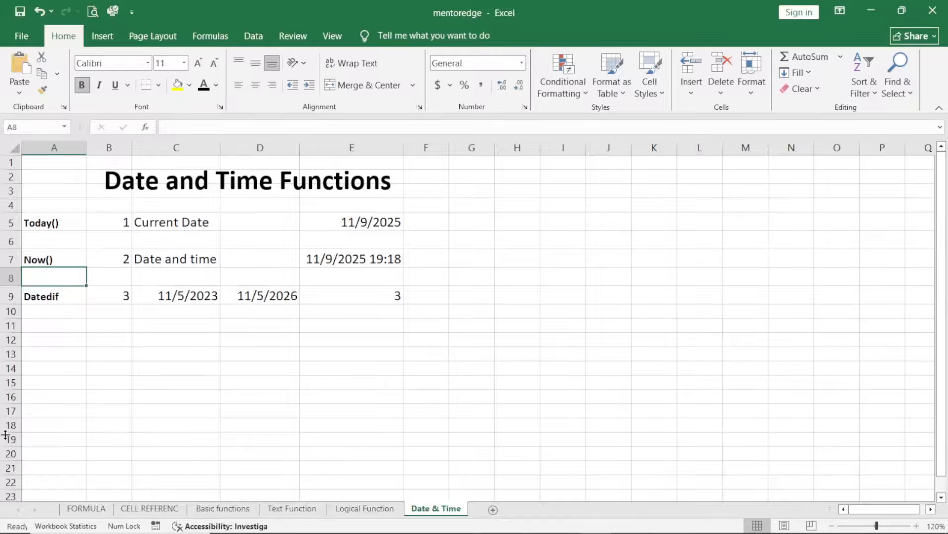
pyautogui.press('Down')
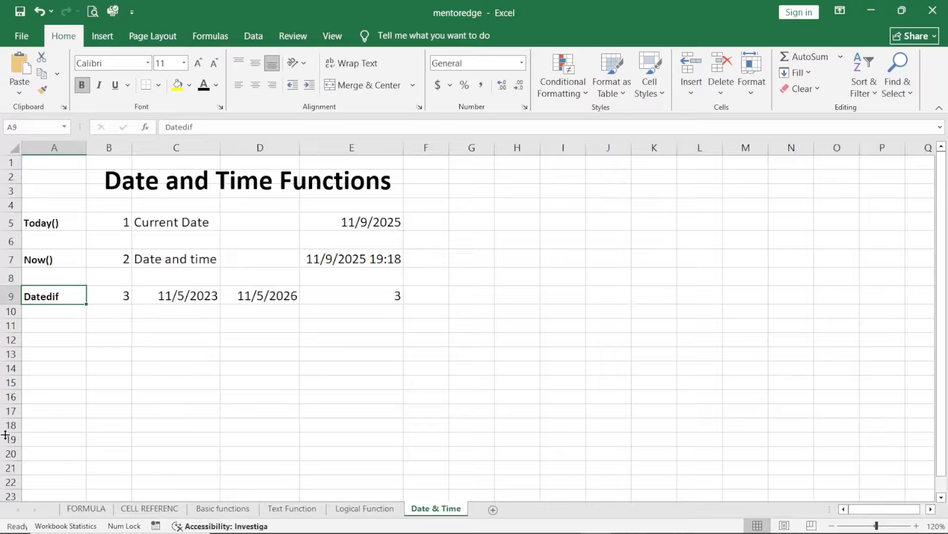
pyautogui.press('Right')
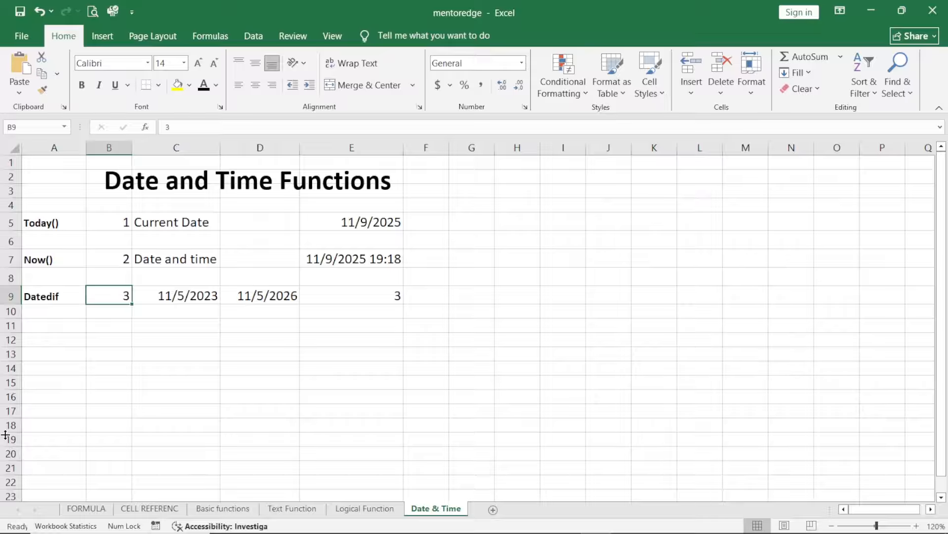
pyautogui.press('Right')
pyautogui.press('Right')
pyautogui.press('Right')
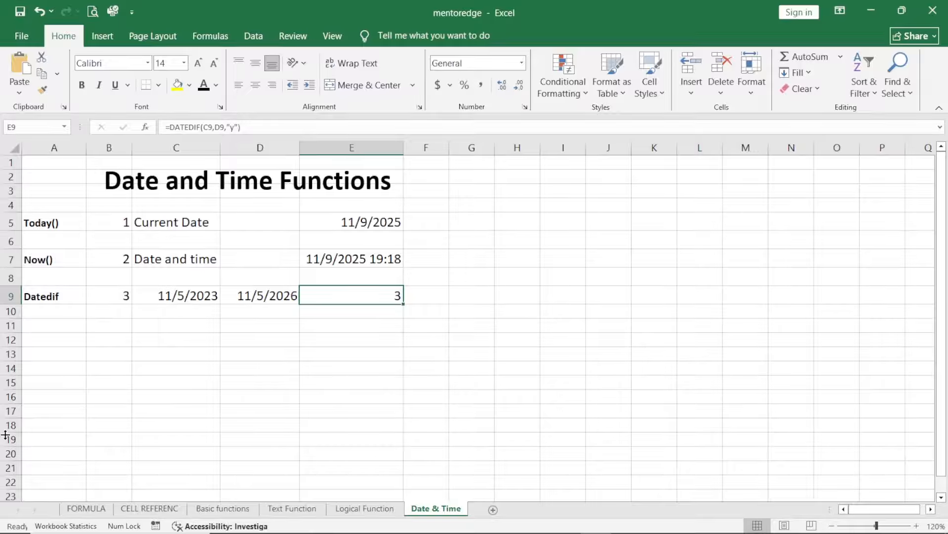
pyautogui.press('Left')
pyautogui.press('Left')
pyautogui.press('Left')
pyautogui.press('Left')
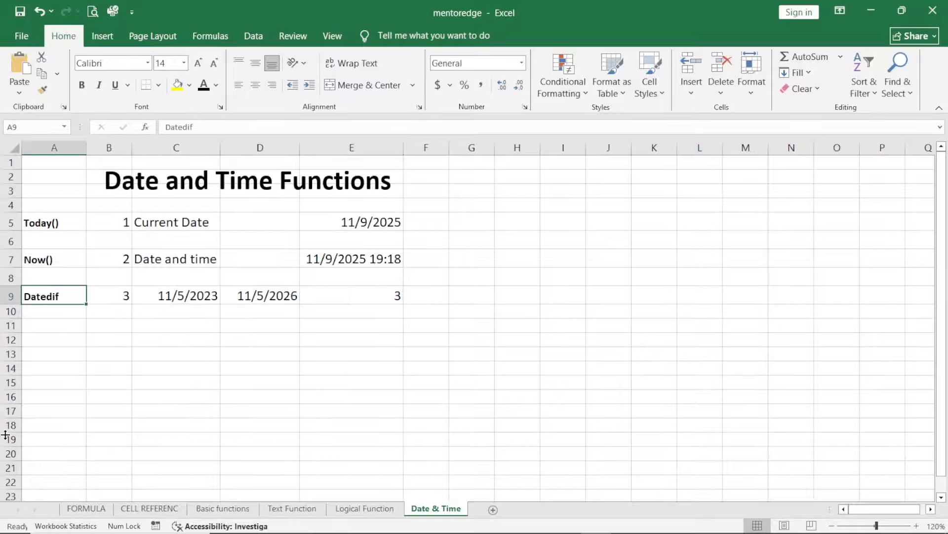
pyautogui.press('Right')
pyautogui.press('Right')
pyautogui.press('Right')
pyautogui.press('Right')
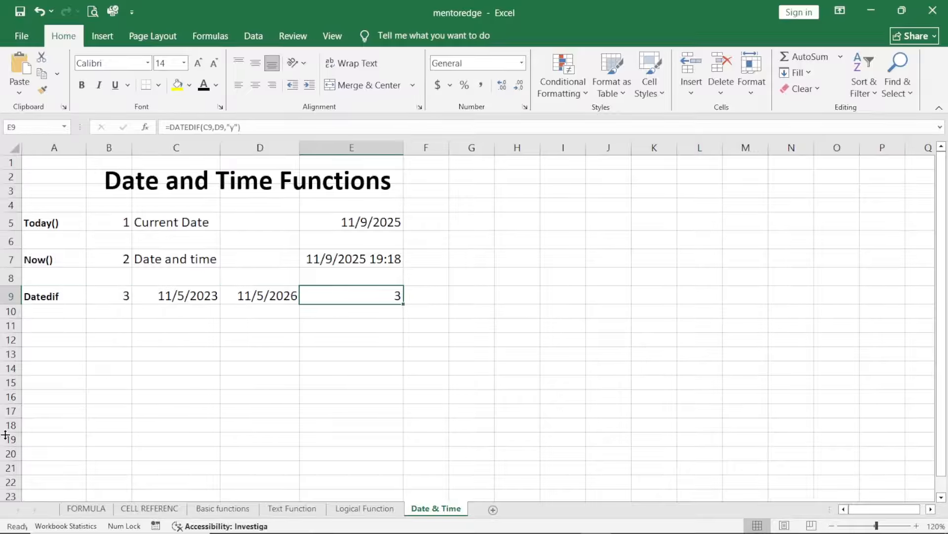
pyautogui.hotkey('ctrl', '`')
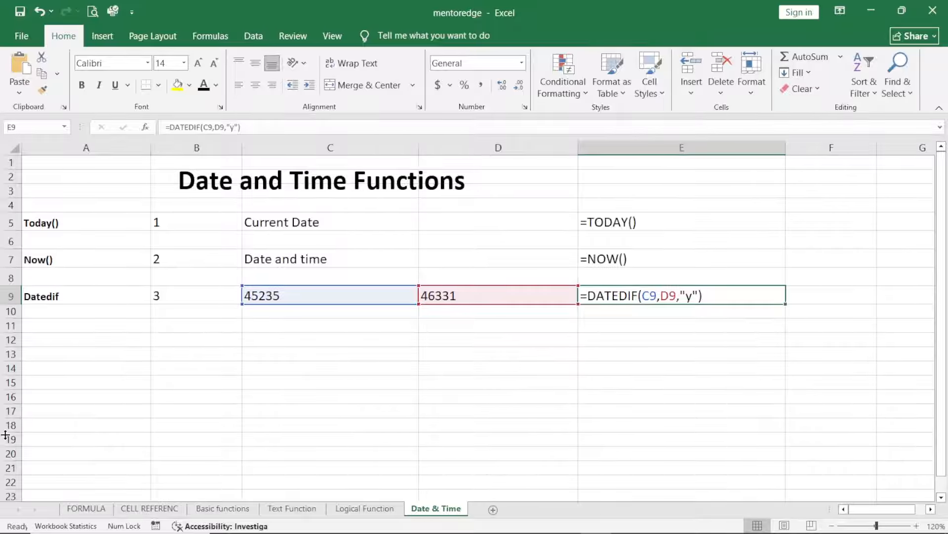